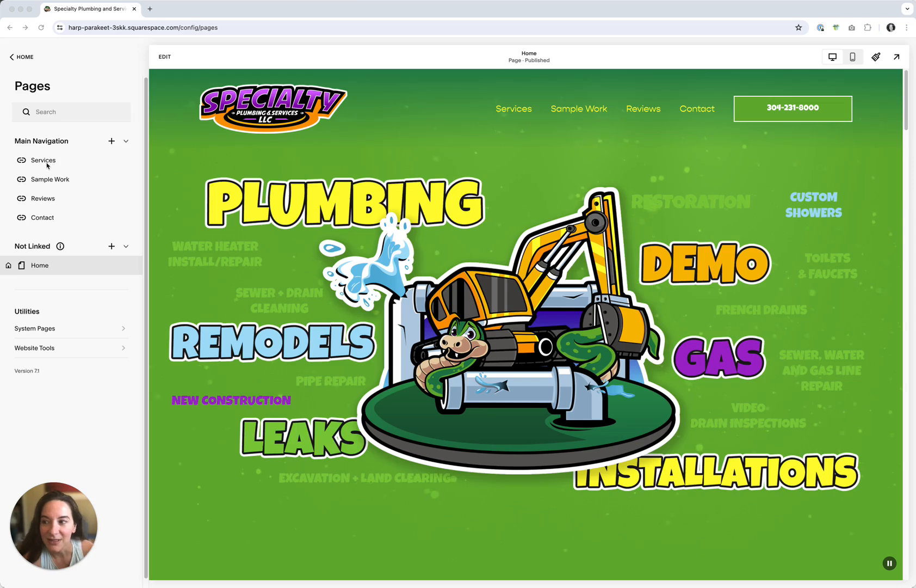
Test the Services navigation link in the site preview
left_click(111, 142)
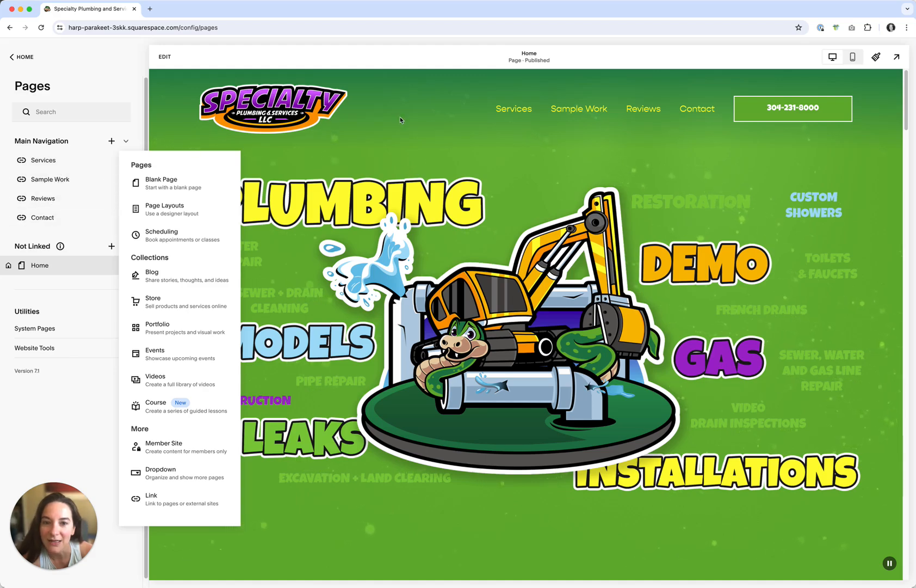
left_click(517, 108)
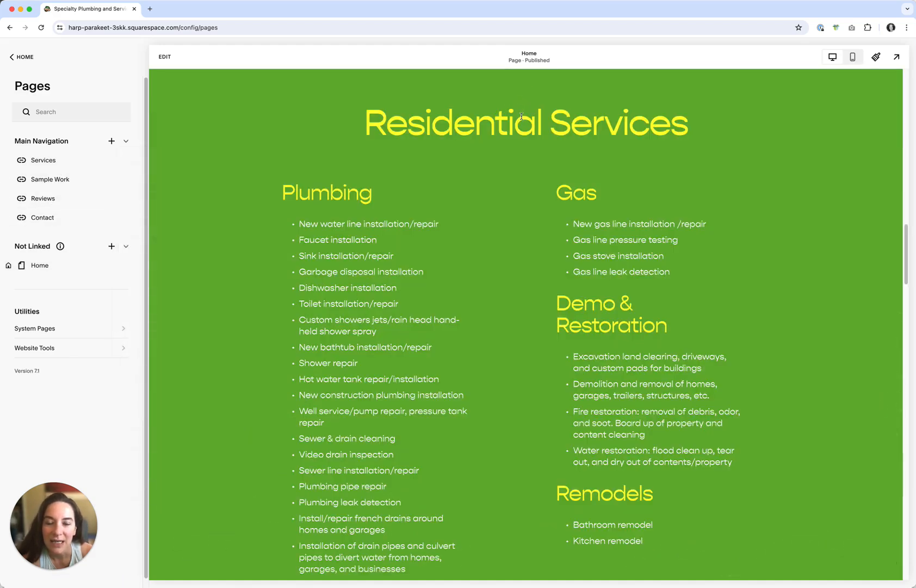
left_click_drag(906, 240, 706, 92)
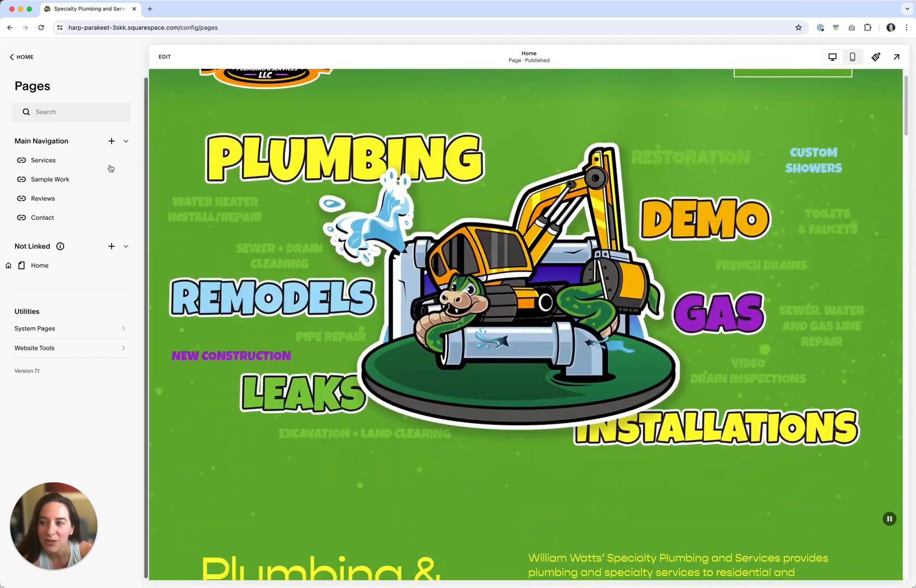
Open the Services link settings to examine its anchor URL, then close them
left_click(125, 161)
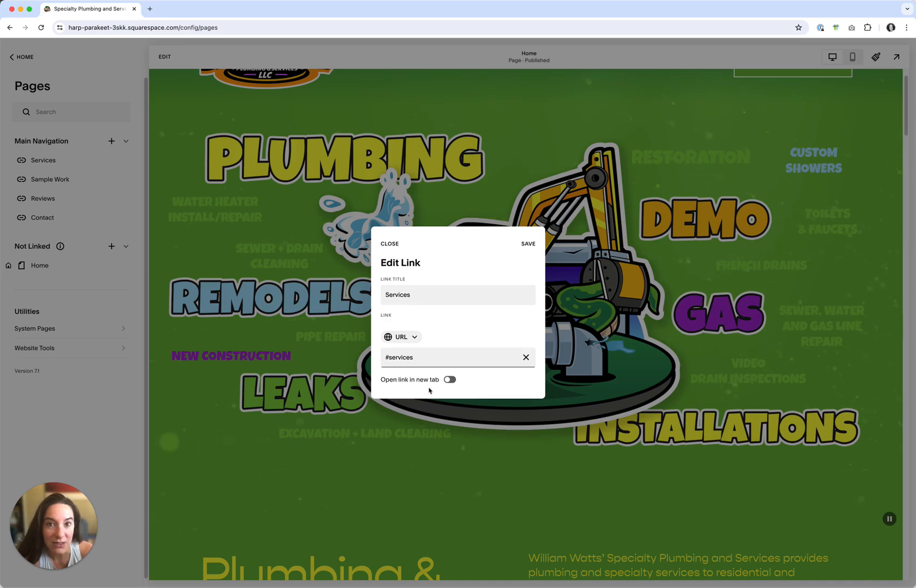
left_click_drag(390, 358, 383, 345)
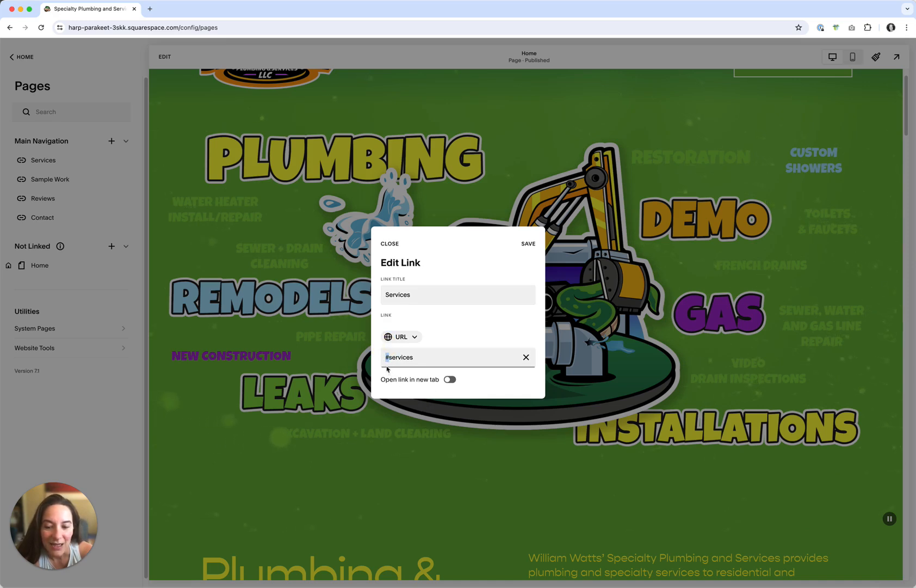
left_click_drag(415, 358, 387, 347)
left_click(496, 320)
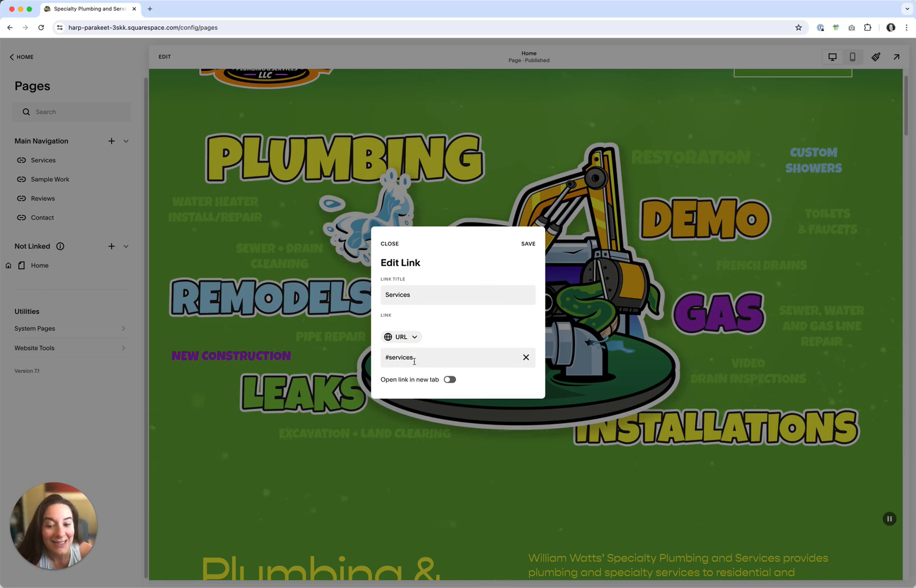
left_click(396, 245)
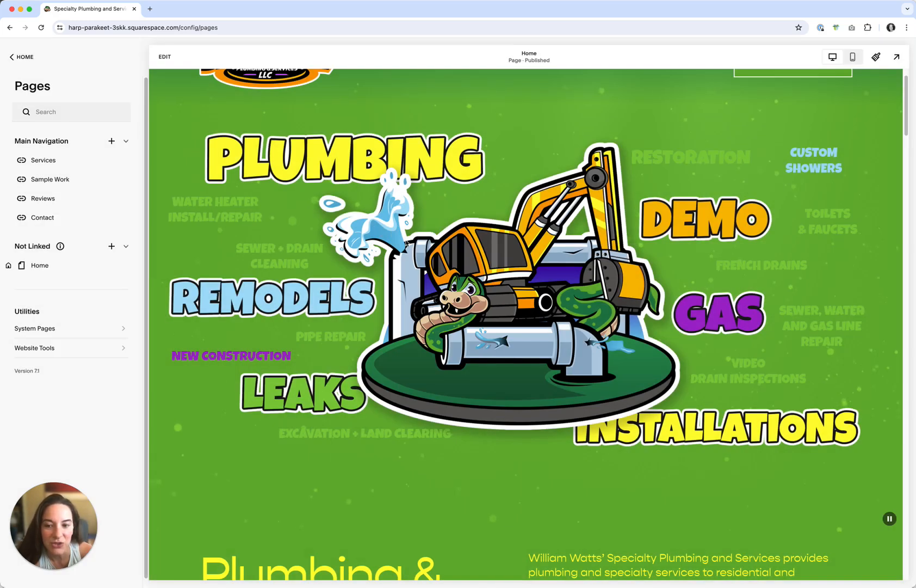
Examine the anchor code block above the Residential Services section in the home page editor, then exit editing
left_click_drag(905, 130, 856, 257)
left_click(165, 57)
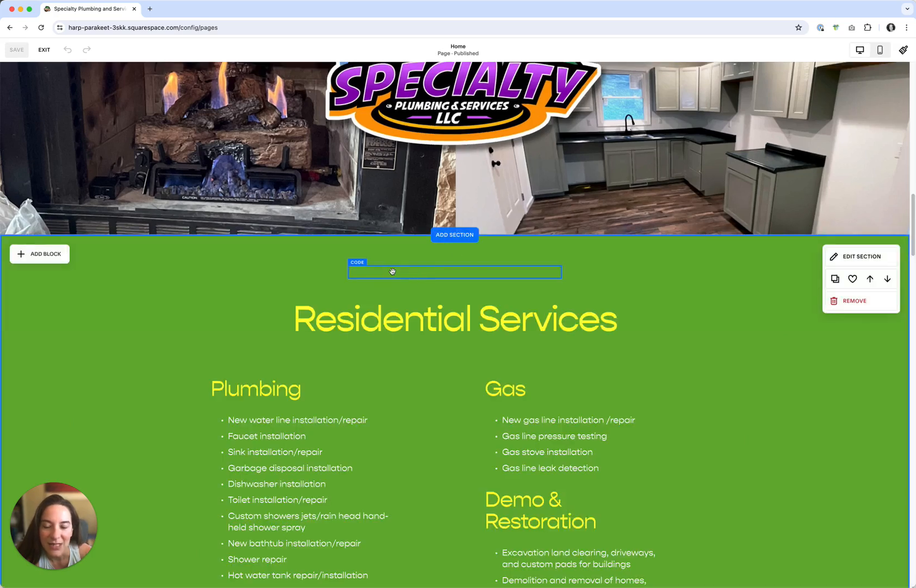
left_click(369, 271)
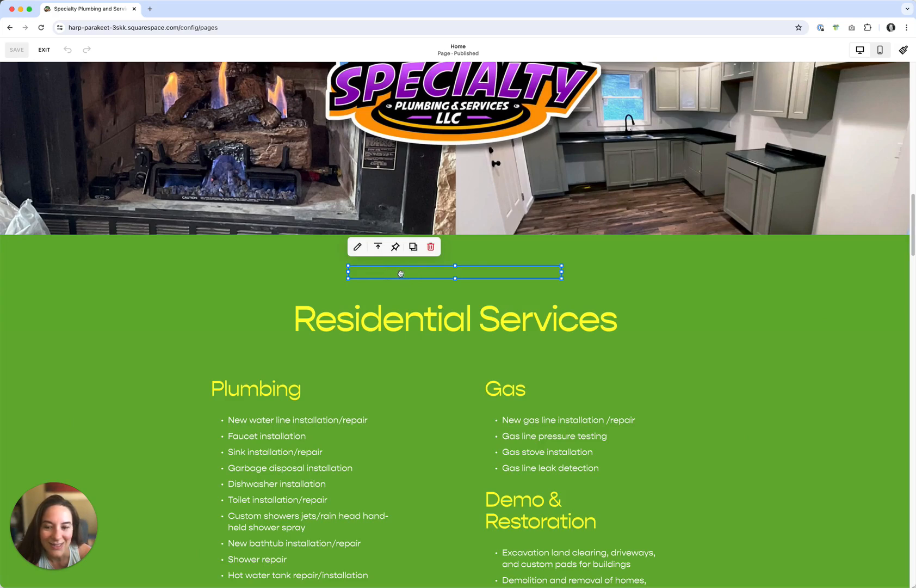
left_click(357, 247)
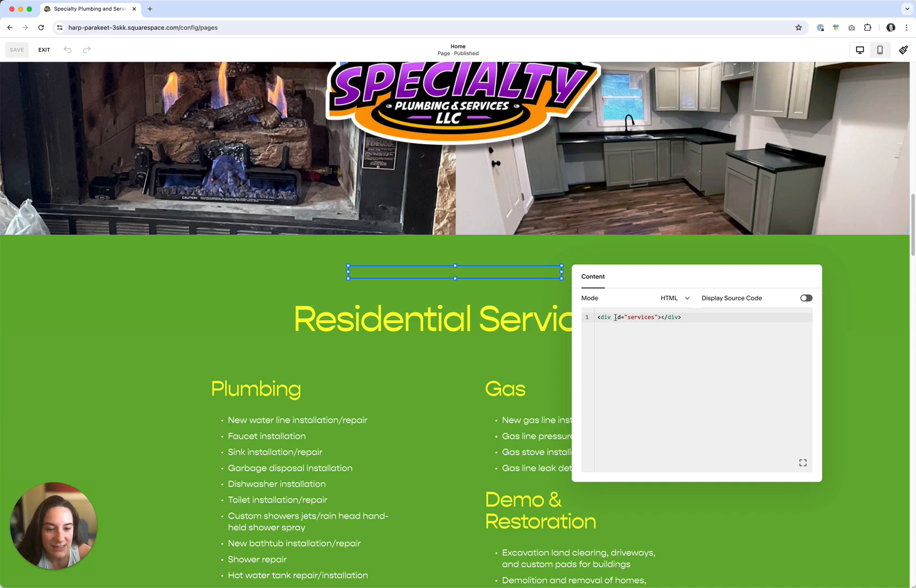
left_click(680, 334)
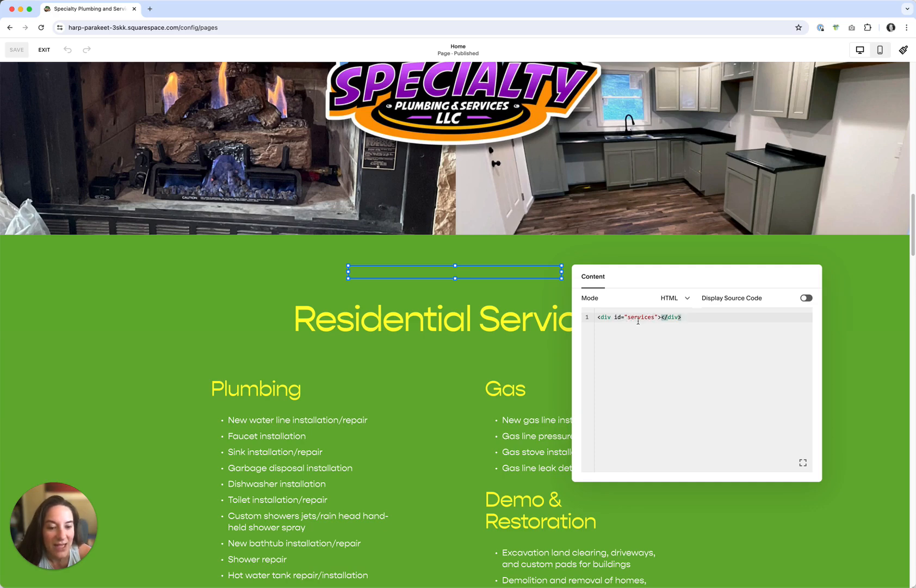
left_click_drag(691, 318, 593, 321)
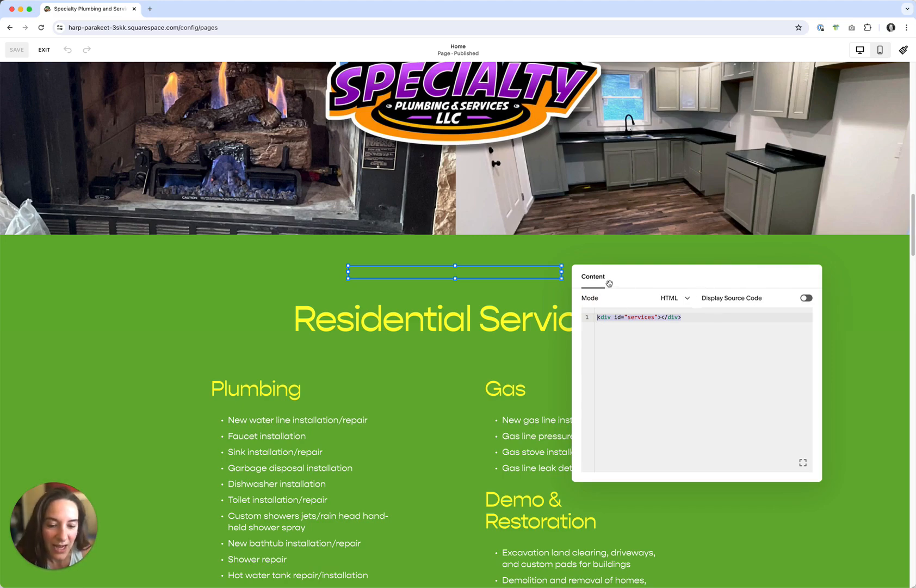
left_click(848, 311)
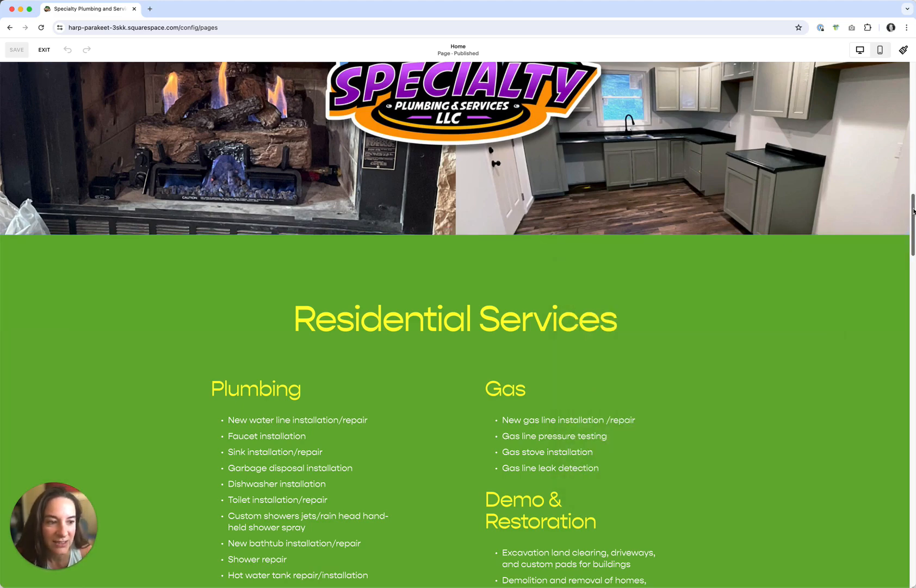
scroll(849, 310, "up", 10)
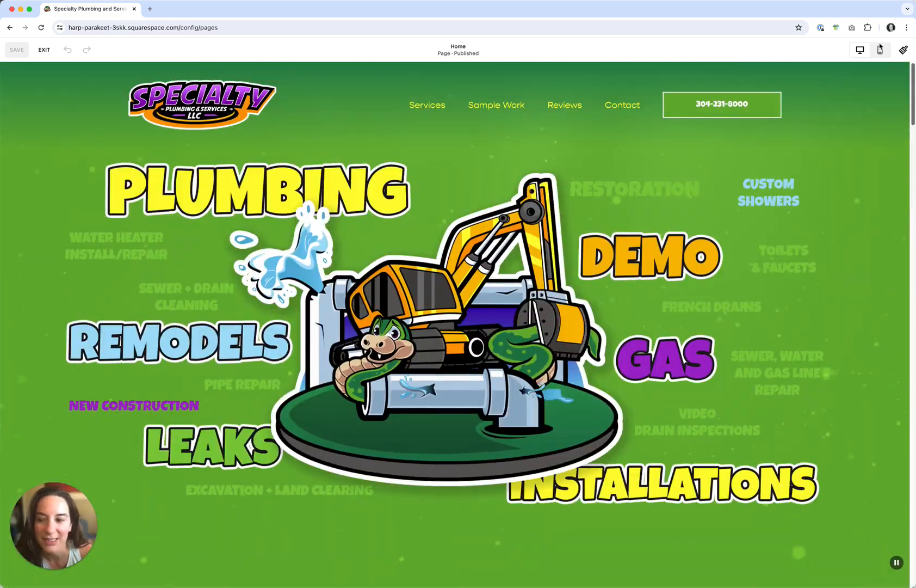
left_click(45, 52)
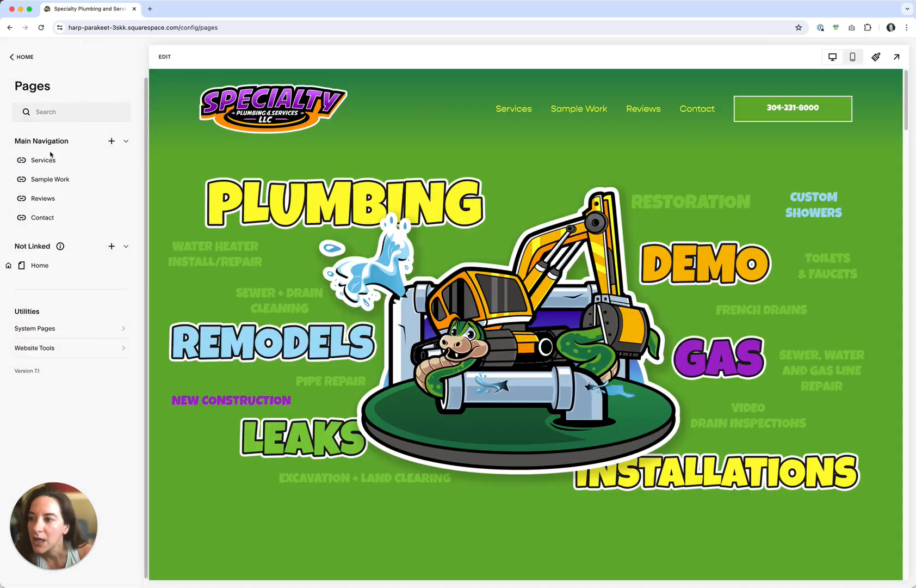
Rename the Services navigation link to Residential
left_click(65, 160)
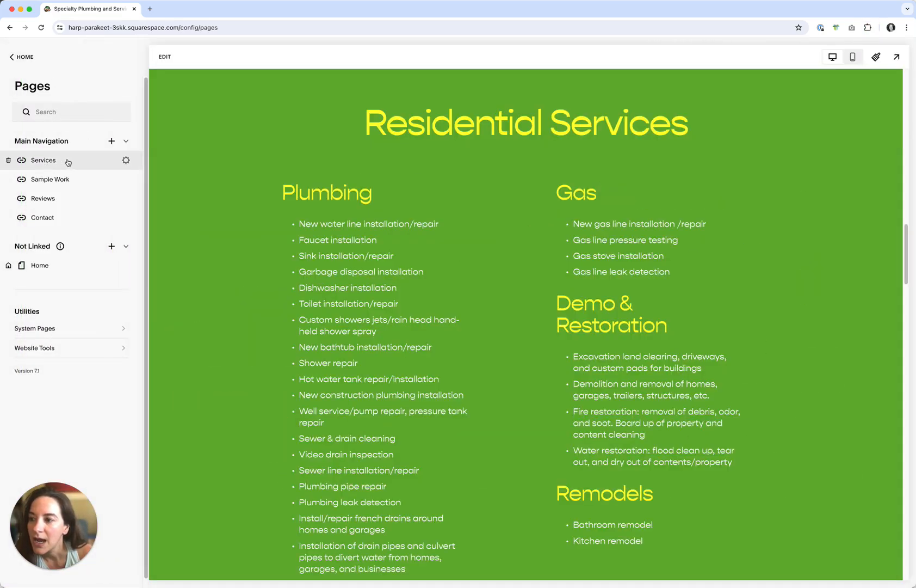
left_click(126, 160)
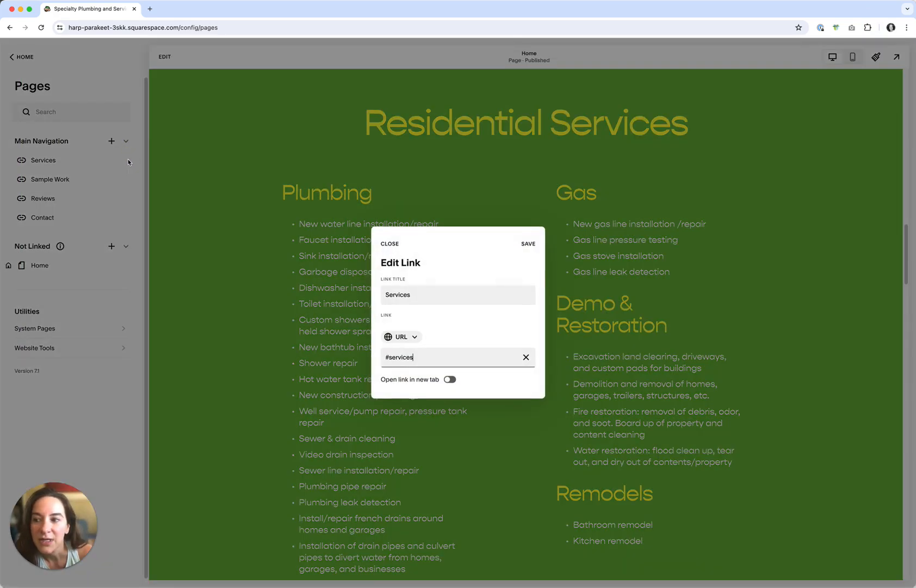
left_click(405, 294)
double_click(415, 294)
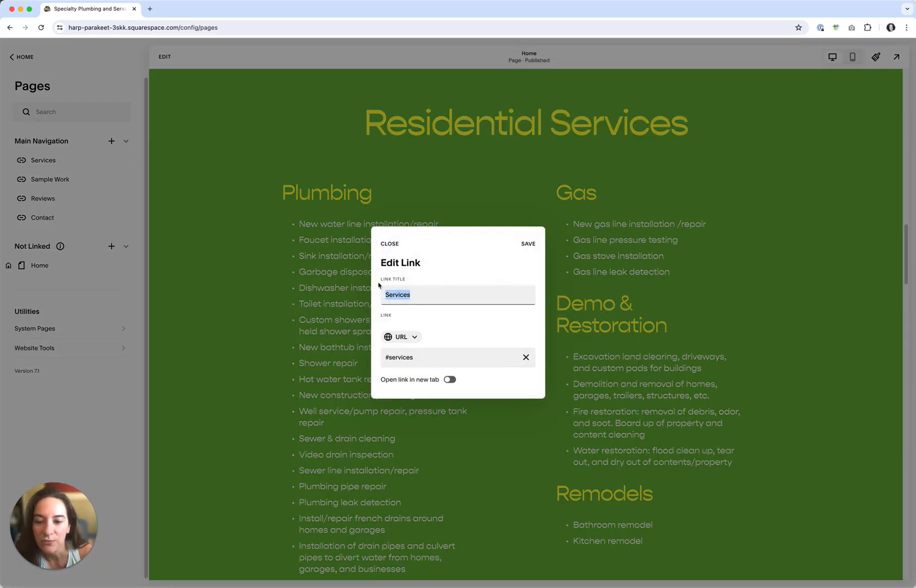
type("Residential")
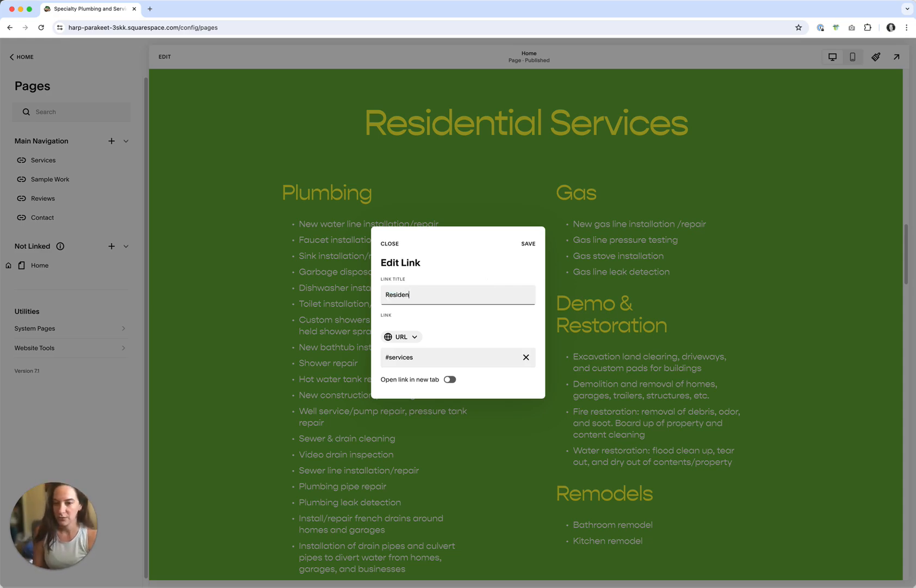
left_click(528, 245)
Inspect the site header navigation in the page editor
left_click_drag(906, 264, 906, 76)
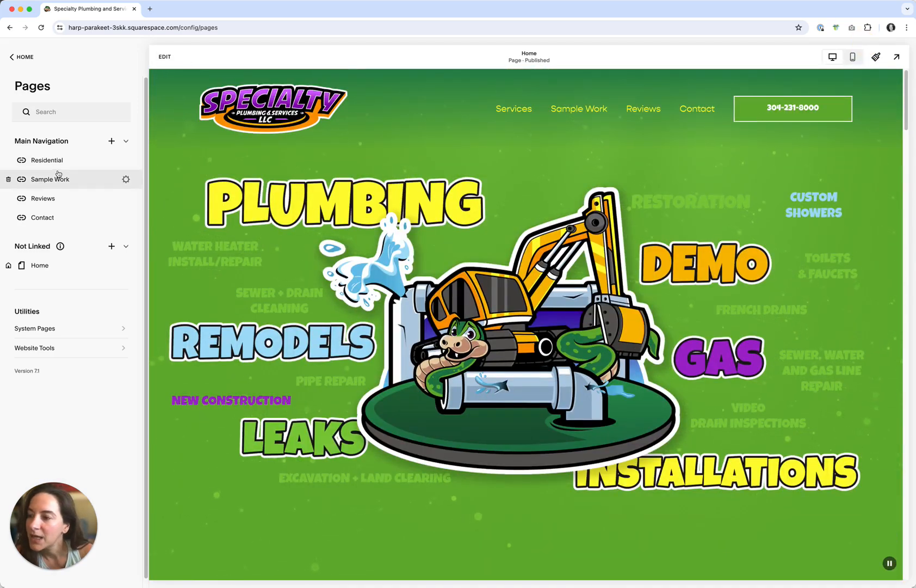
left_click(22, 56)
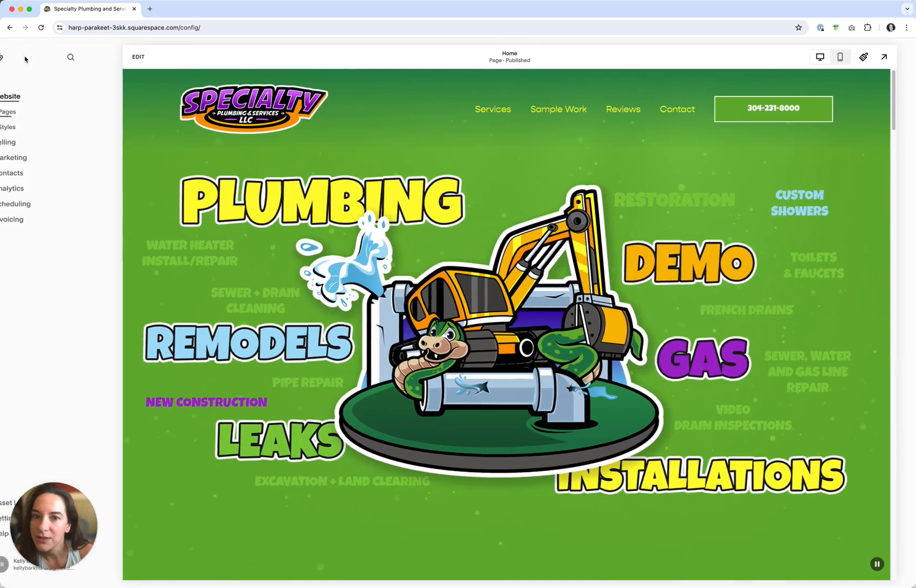
left_click(130, 57)
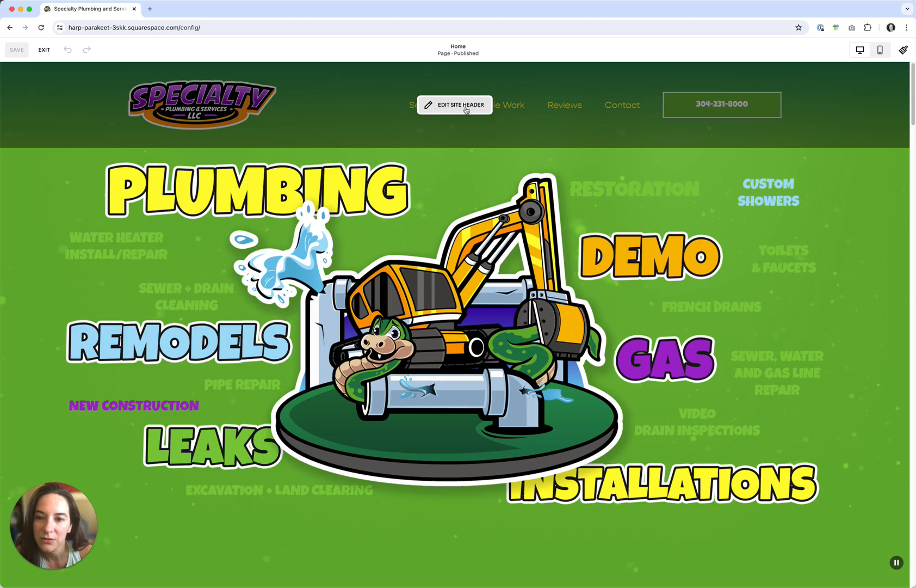
left_click(459, 105)
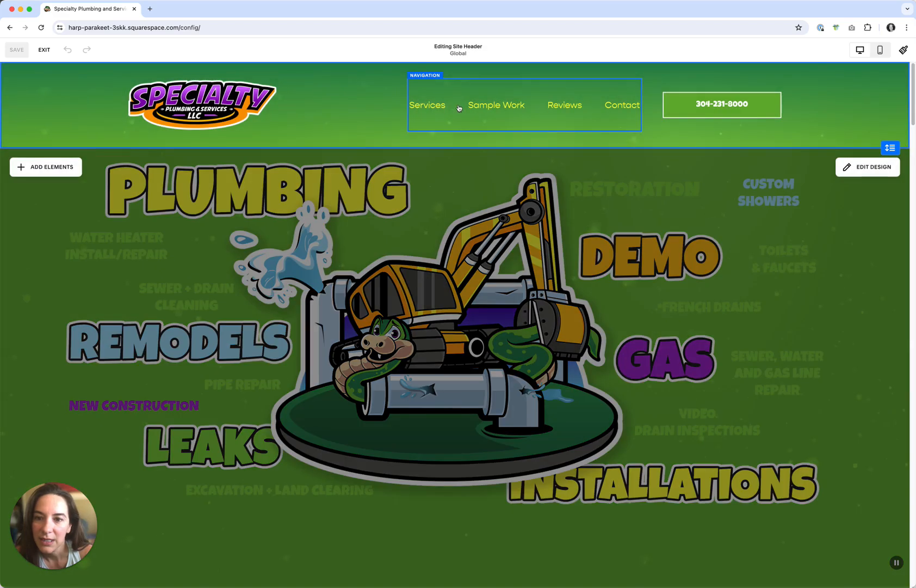
left_click(435, 107)
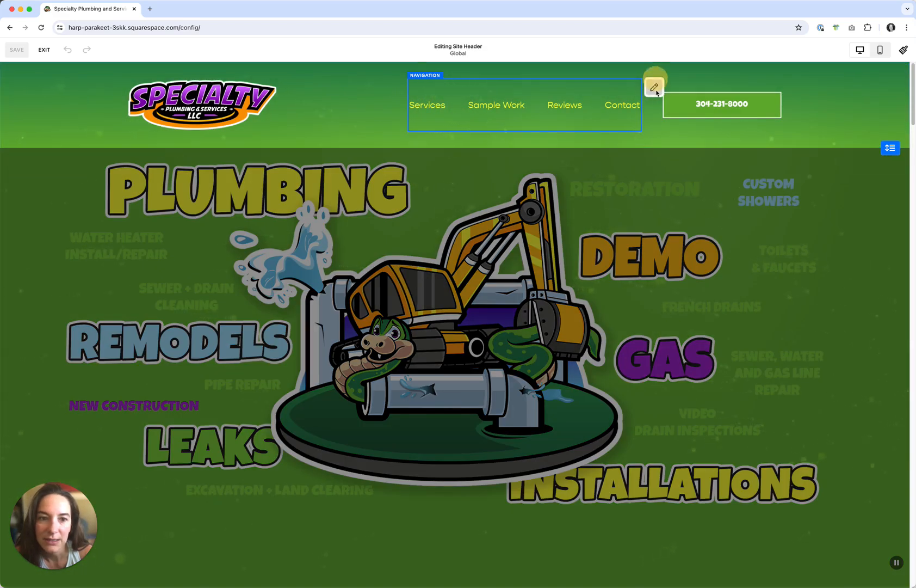
left_click(655, 90)
left_click(453, 181)
left_click(437, 256)
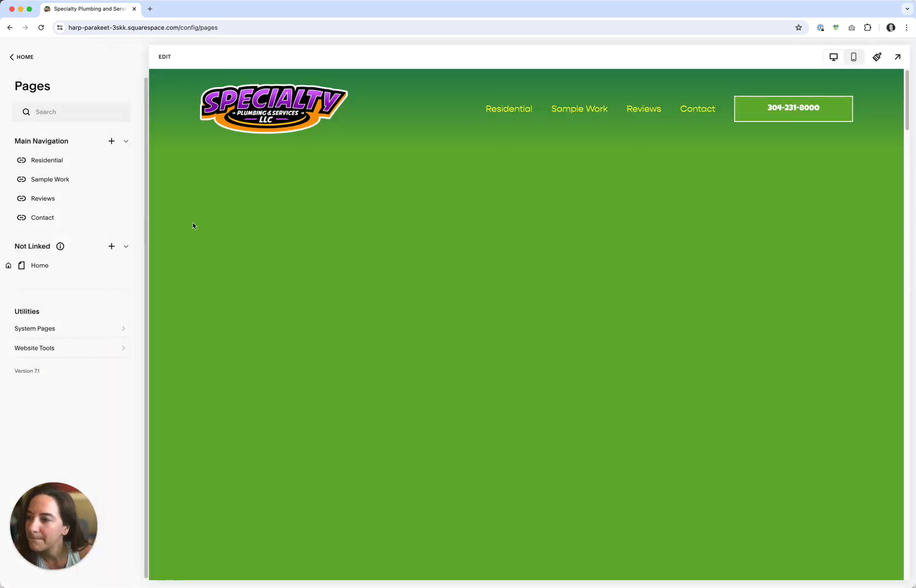
Review the Residential link's settings and save them
left_click(64, 161)
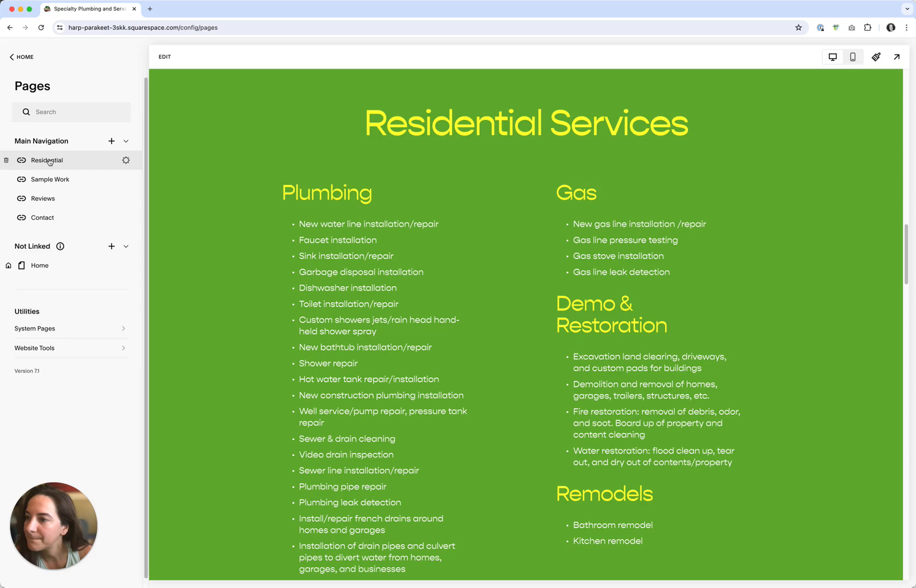
left_click(127, 161)
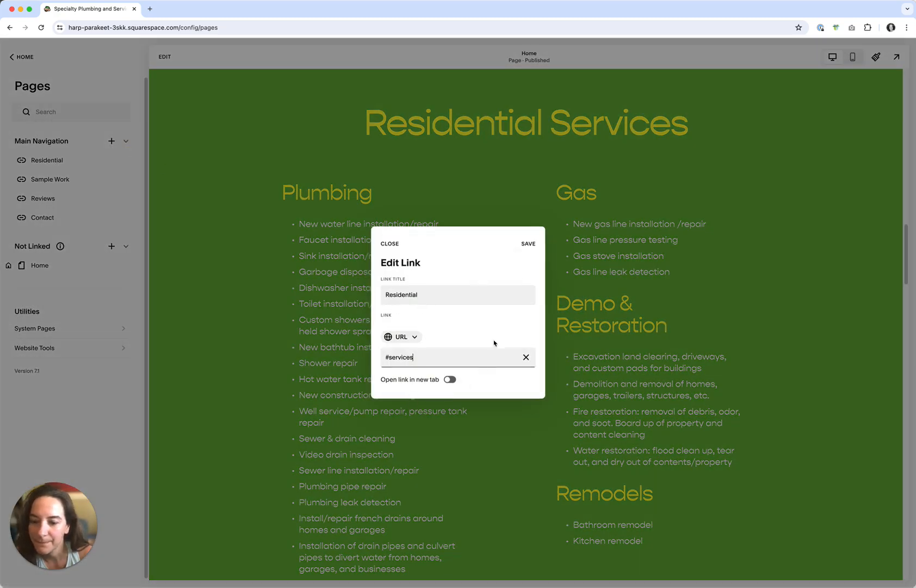
left_click(527, 245)
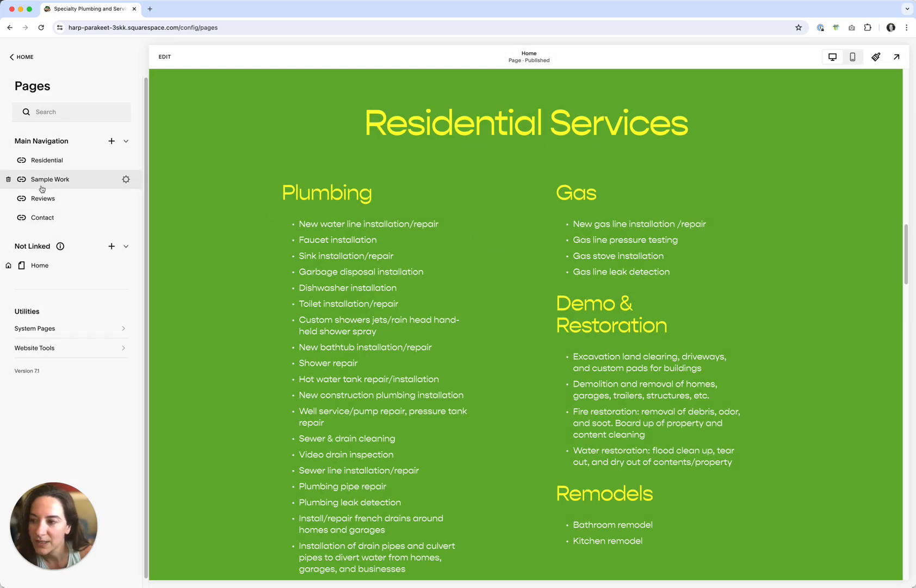
Add a navigation link titled Commercial pointing to #commercial
left_click(112, 142)
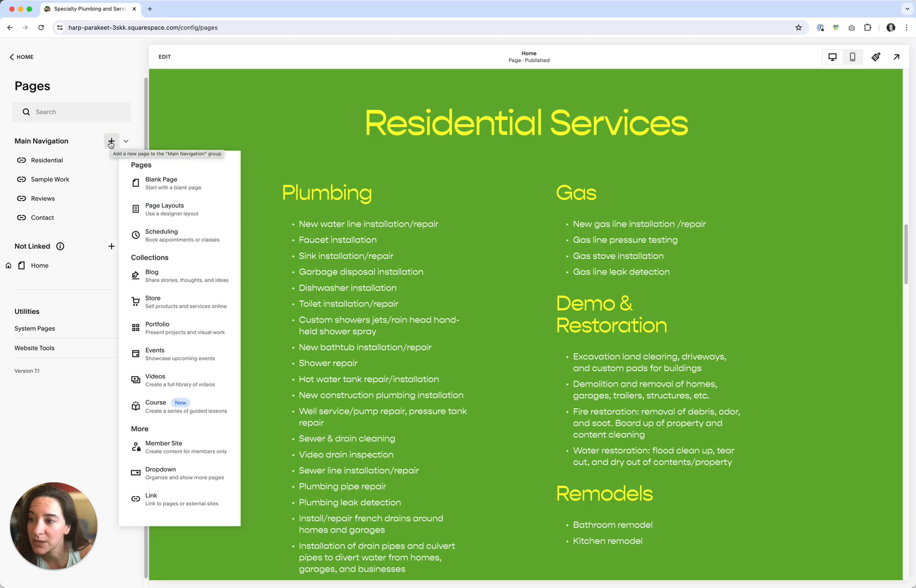
left_click(156, 502)
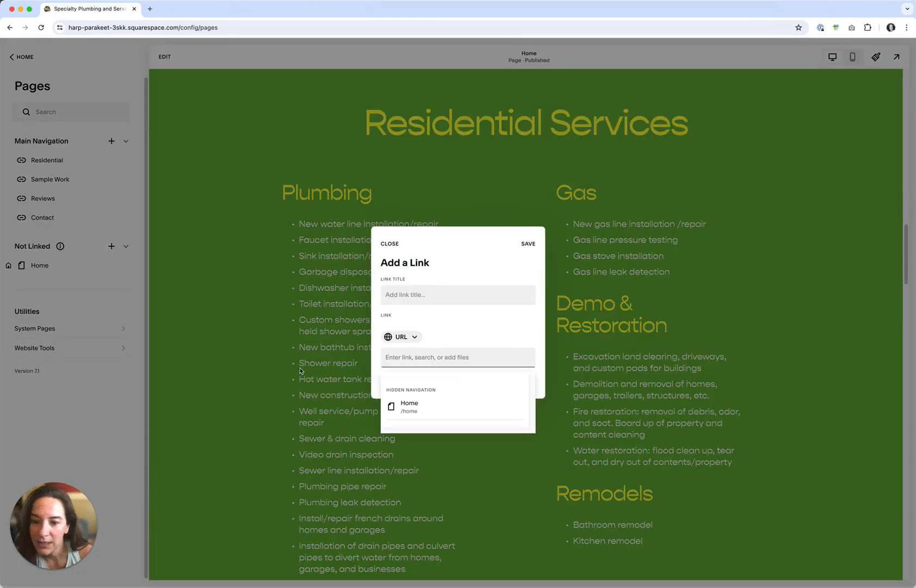
left_click(401, 294)
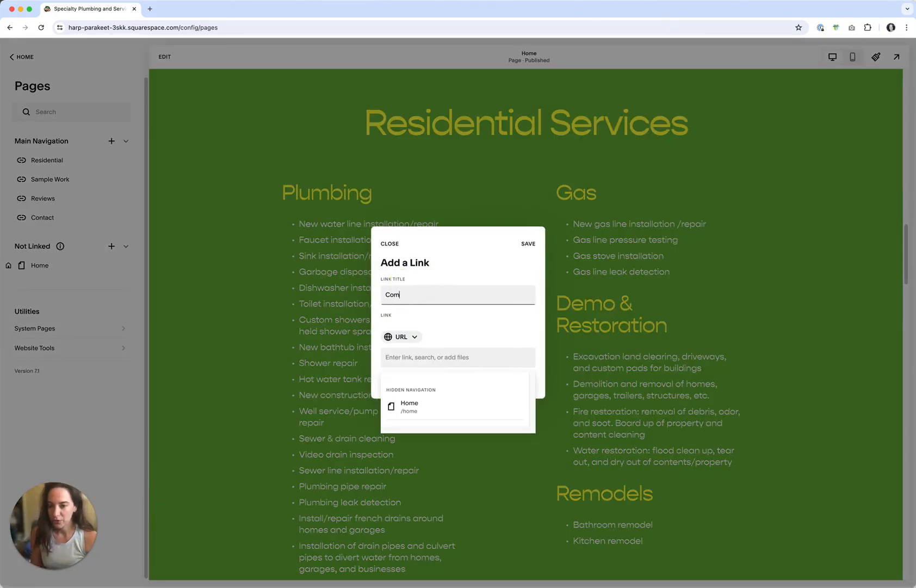
left_click(397, 358)
type("#commercial")
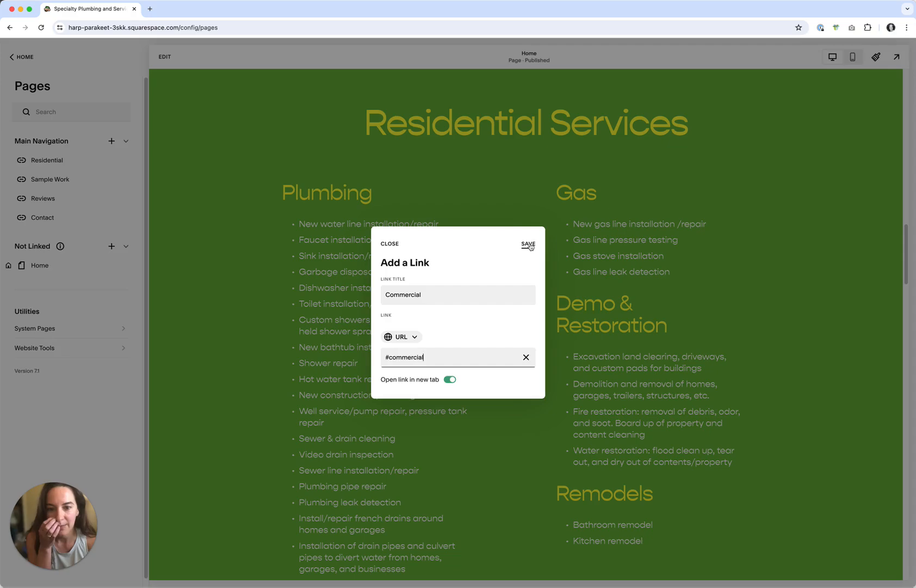
left_click(528, 245)
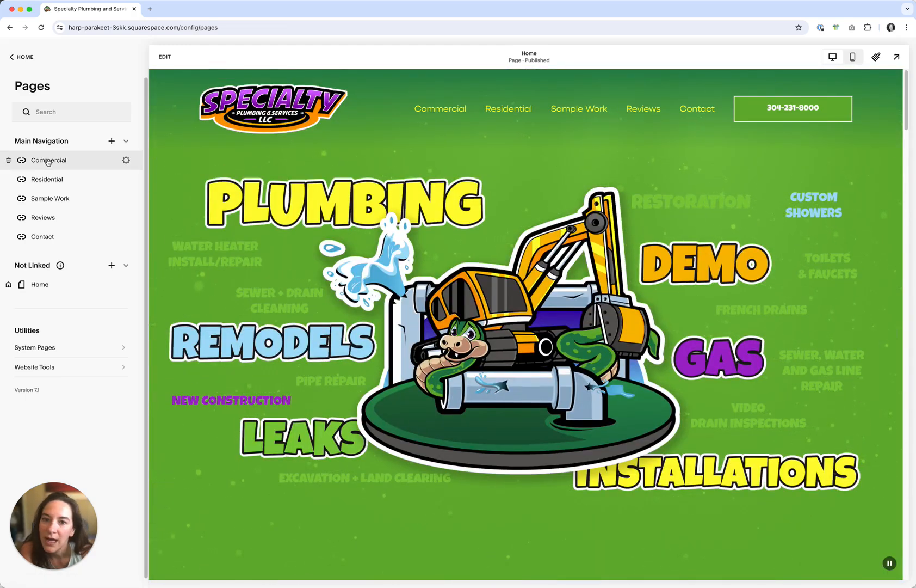
Move the Commercial link below Residential in the navigation
left_click_drag(52, 161, 76, 180)
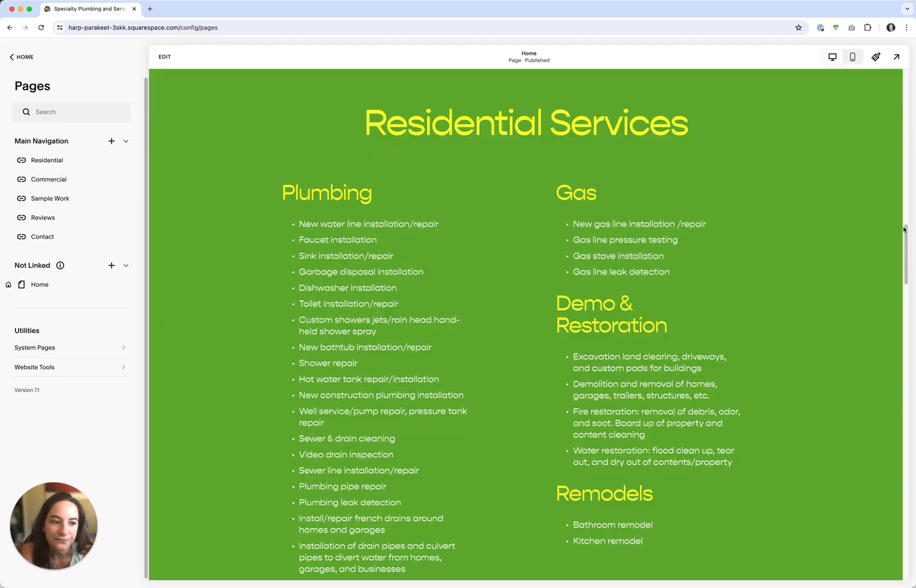
Copy the anchor code block from the Residential section and paste it above the Commercial Plumbing heading
mouse_move(904, 229)
left_mouse_down()
mouse_move(881, 313)
mouse_move(900, 259)
mouse_move(890, 228)
left_mouse_up()
left_click(165, 57)
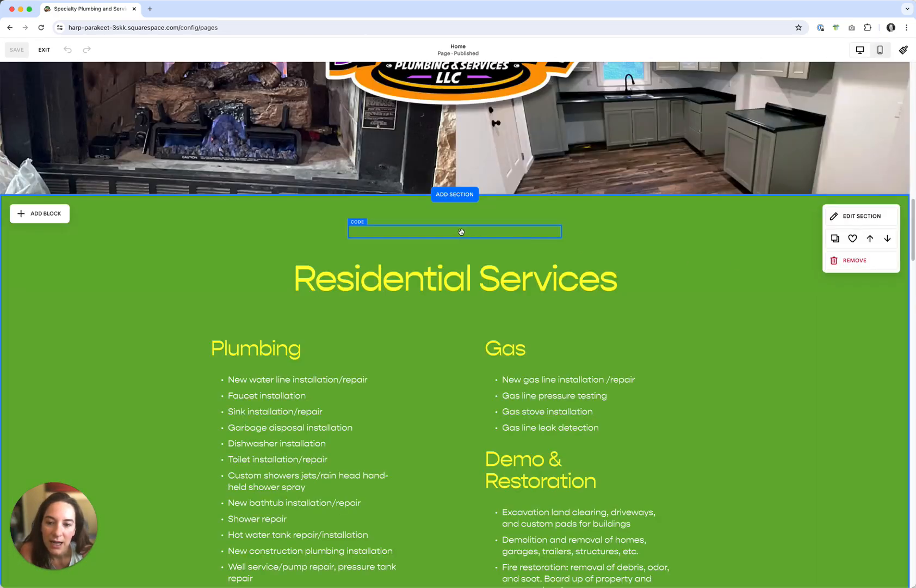
left_click(461, 232)
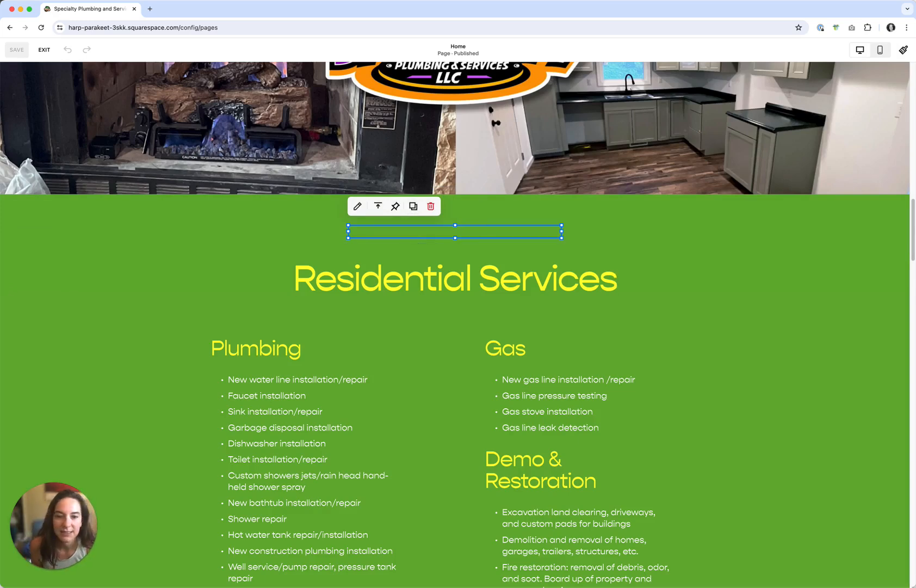
scroll(907, 250, "down", 15)
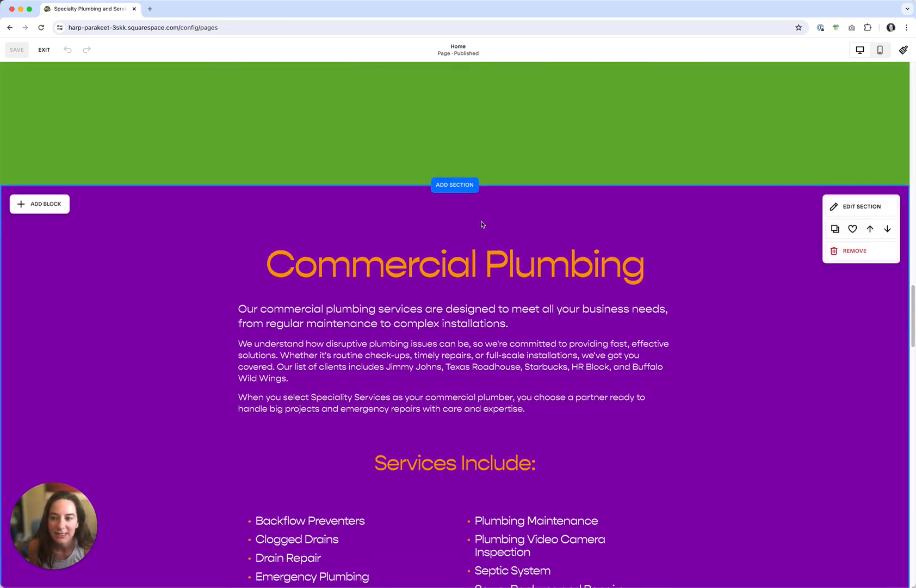
key("super+v")
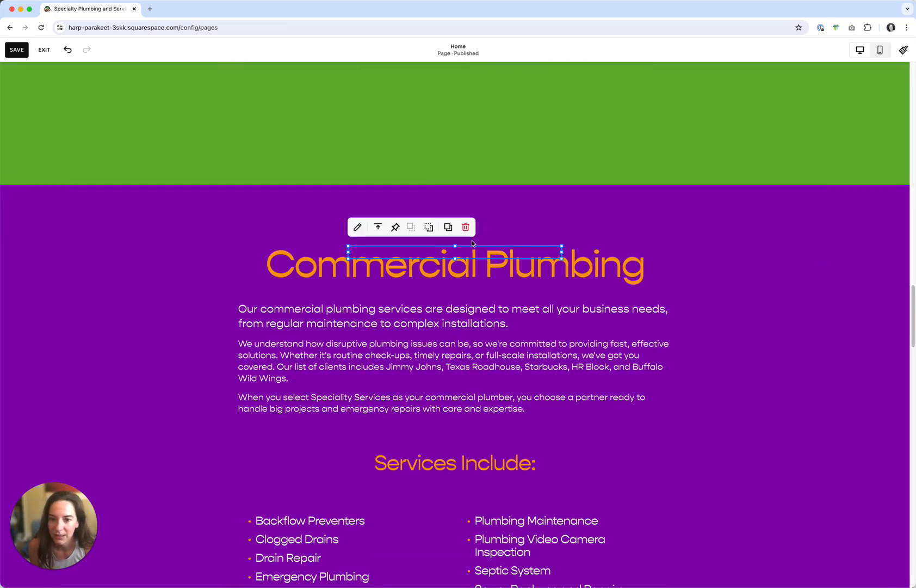
left_click_drag(471, 246, 448, 241)
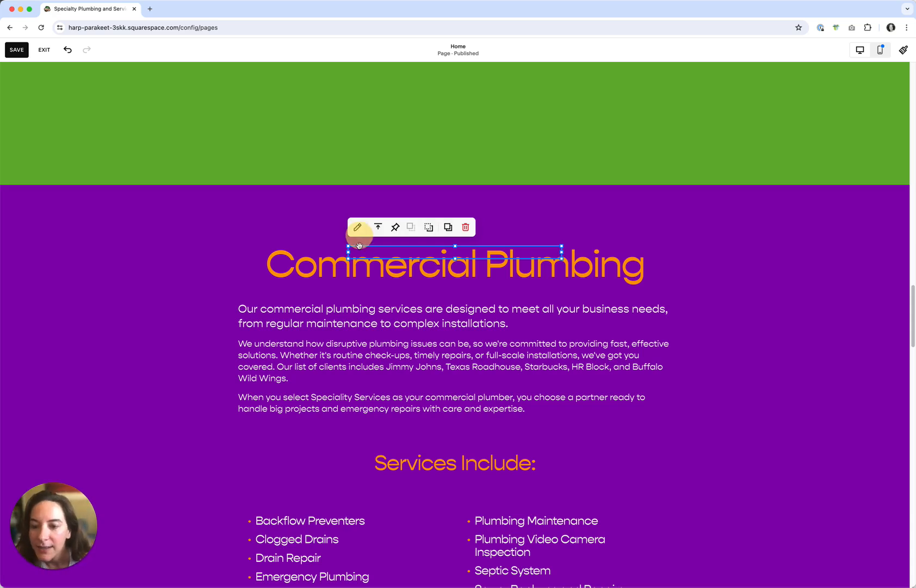
key("Escape")
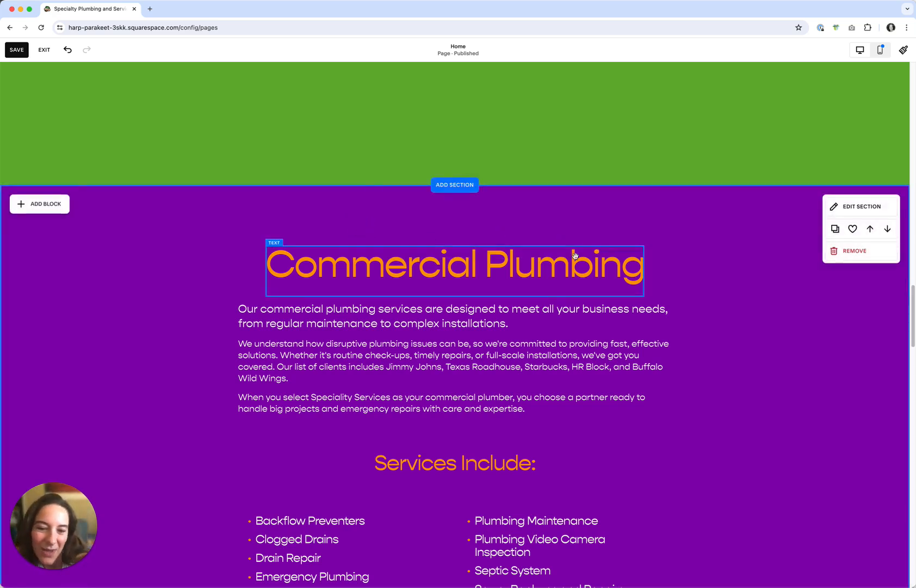
Change the pasted code block's div id to commercial, then save and exit the editor
left_click(412, 249)
left_click(358, 227)
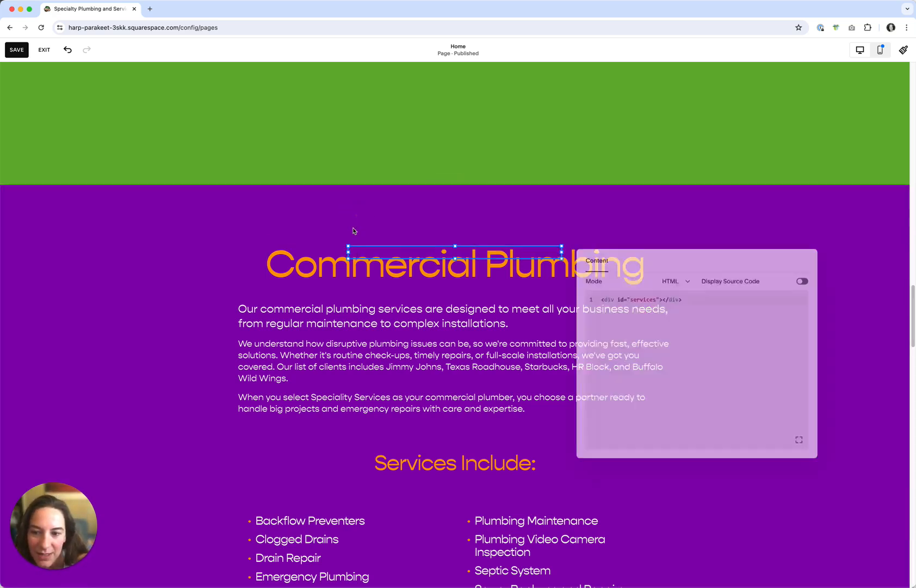
left_click(634, 299)
left_click_drag(628, 298, 655, 297)
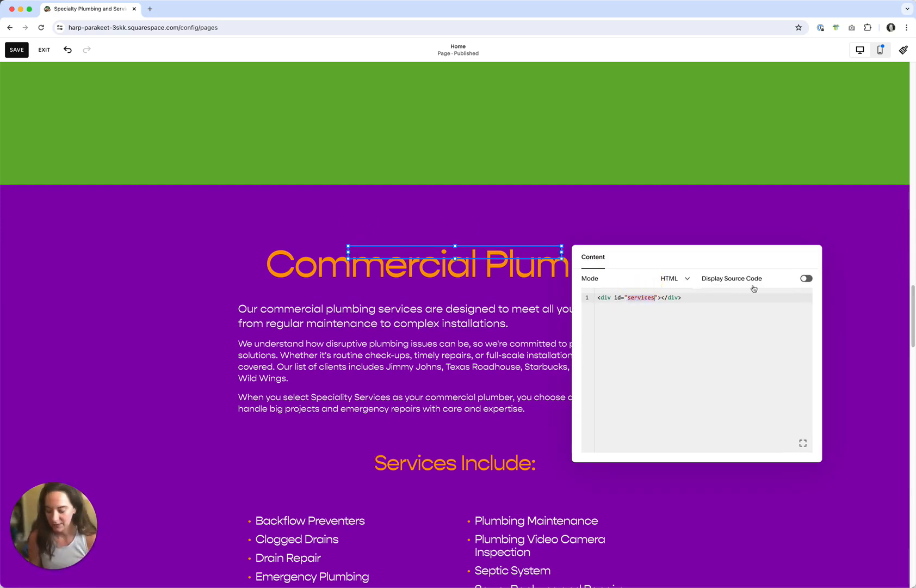
type("commercial")
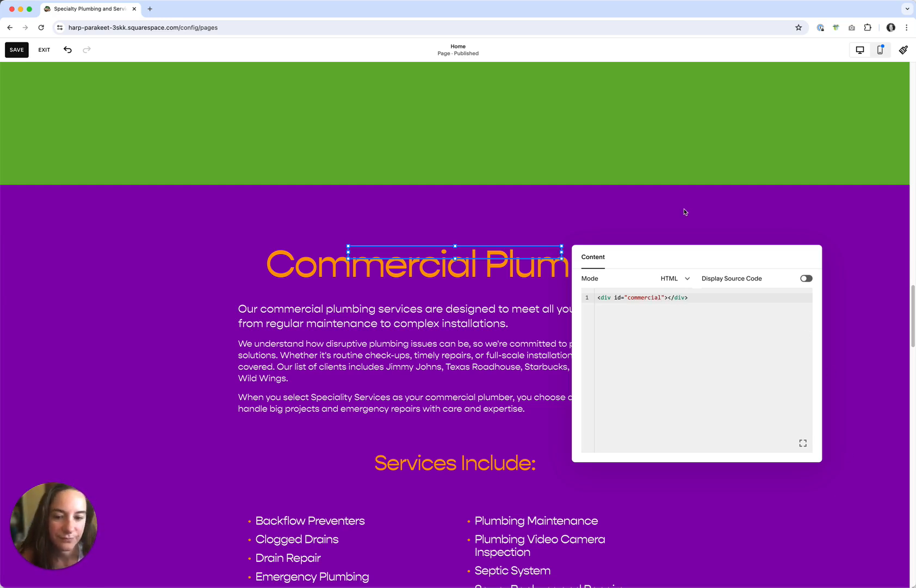
left_click(685, 211)
left_click(17, 50)
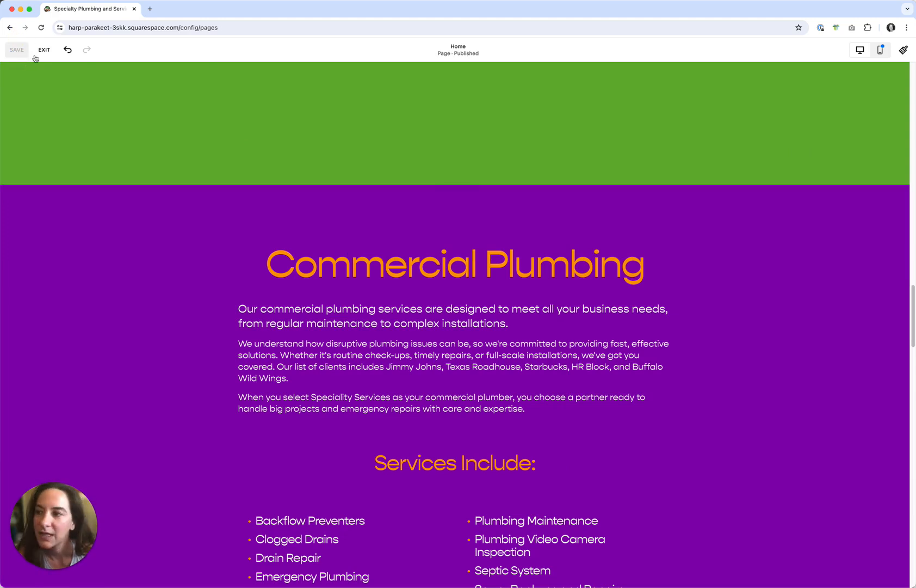
left_click(44, 50)
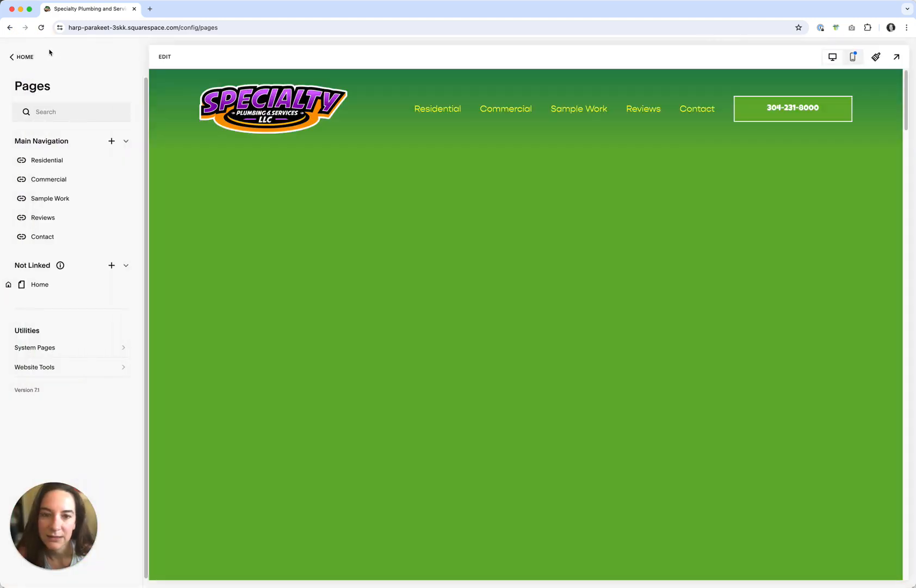
Test the Commercial and Residential navigation links in the desktop preview
left_click_drag(906, 279, 907, 117)
left_click(507, 107)
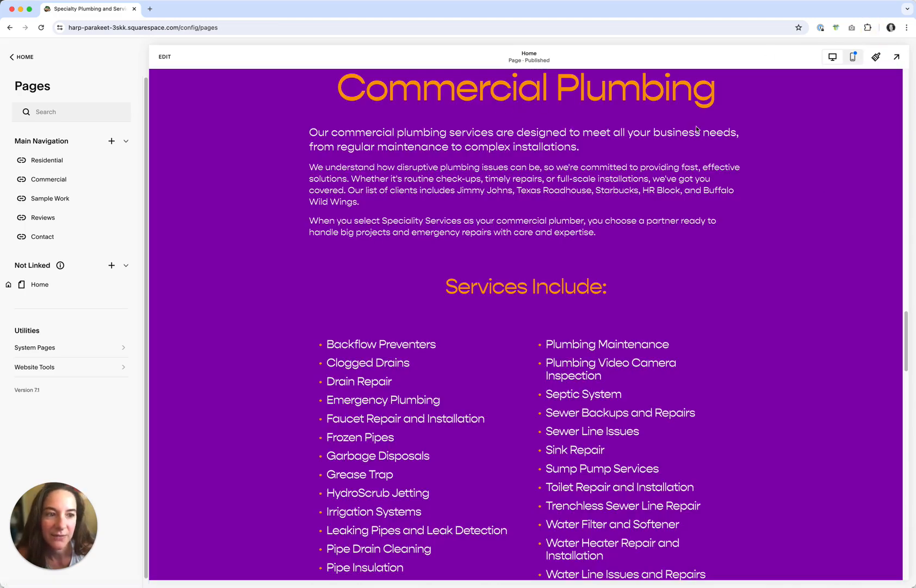
left_click_drag(907, 344, 887, 55)
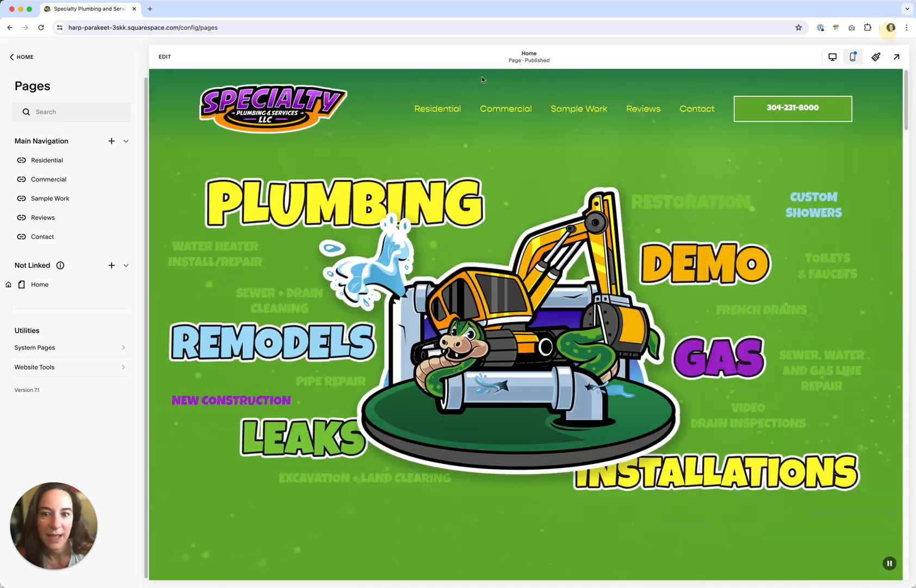
left_click(434, 107)
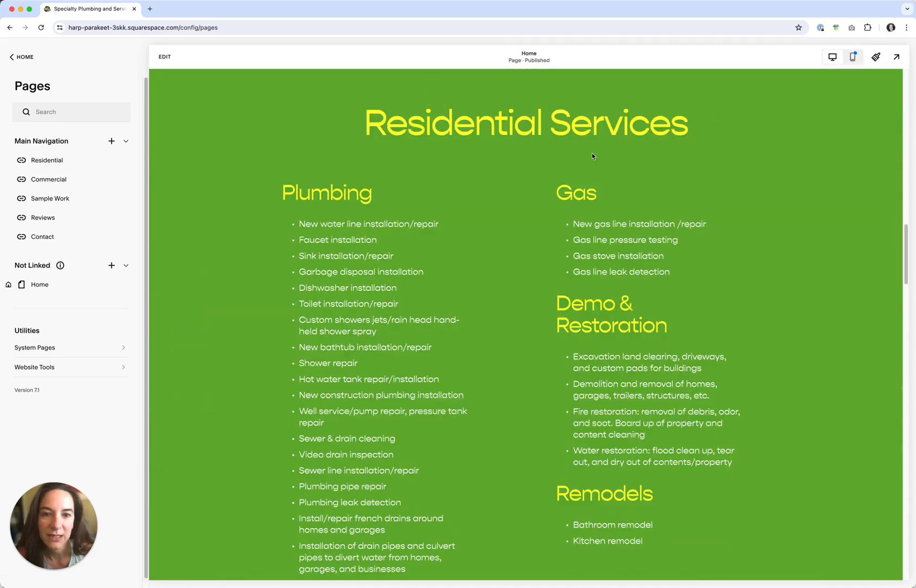
left_click_drag(905, 237, 875, 45)
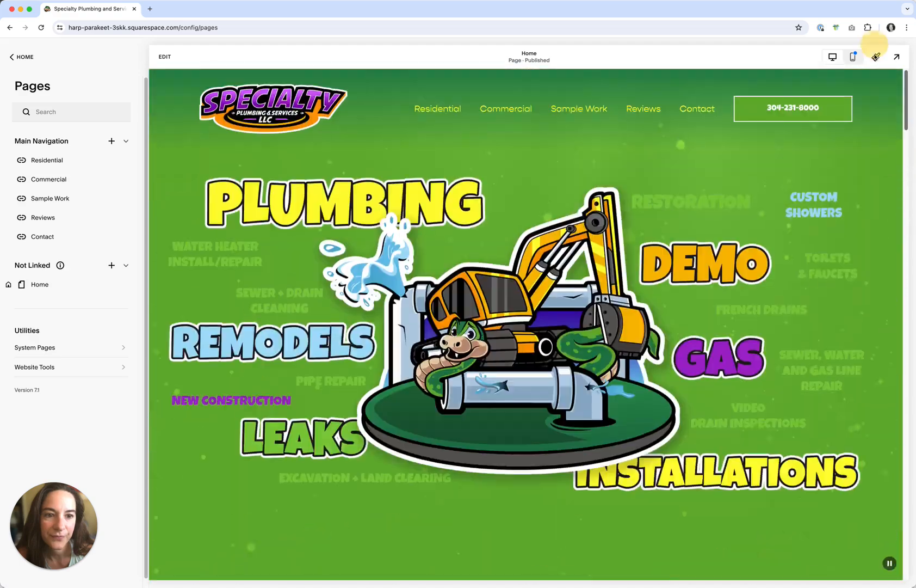
Test the Commercial link from the menu in the mobile preview
left_click(854, 57)
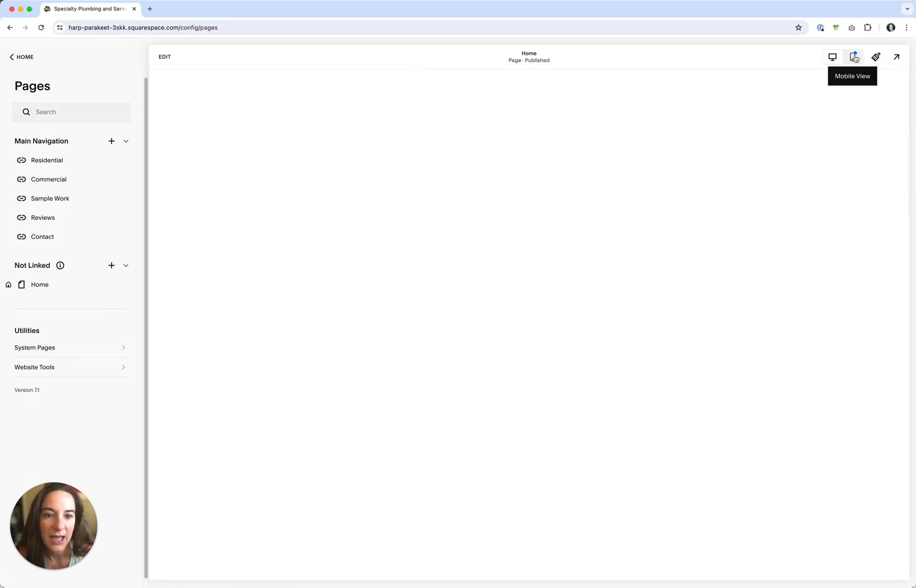
left_click(595, 98)
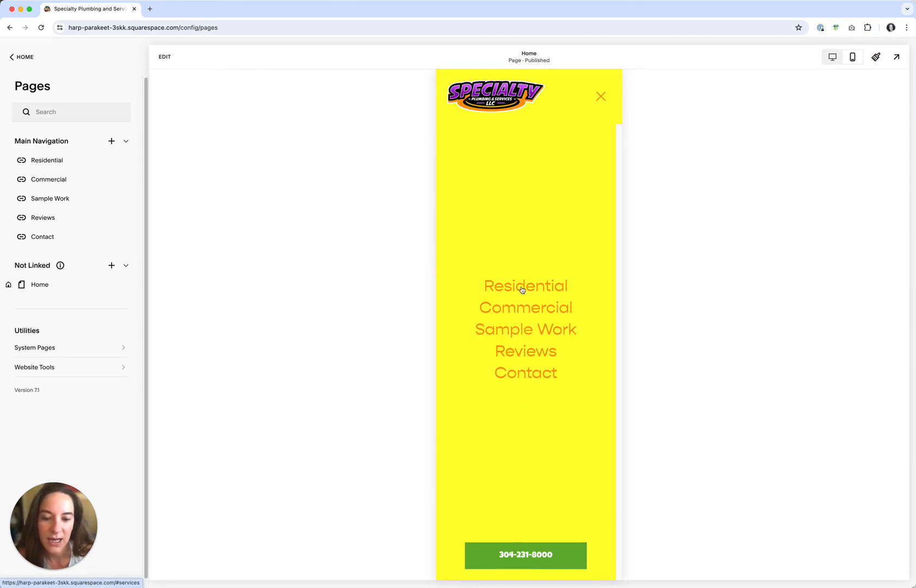
left_click(525, 308)
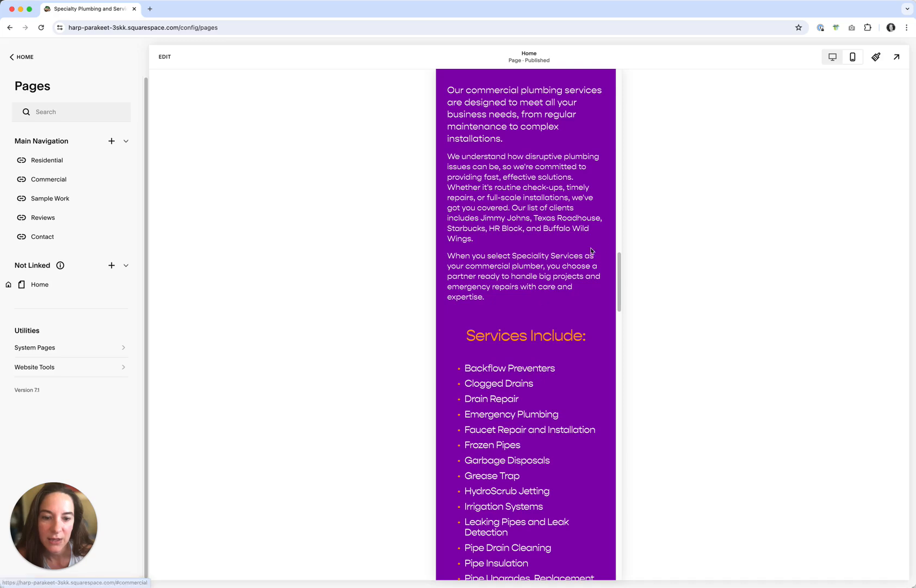
left_click_drag(619, 264, 620, 238)
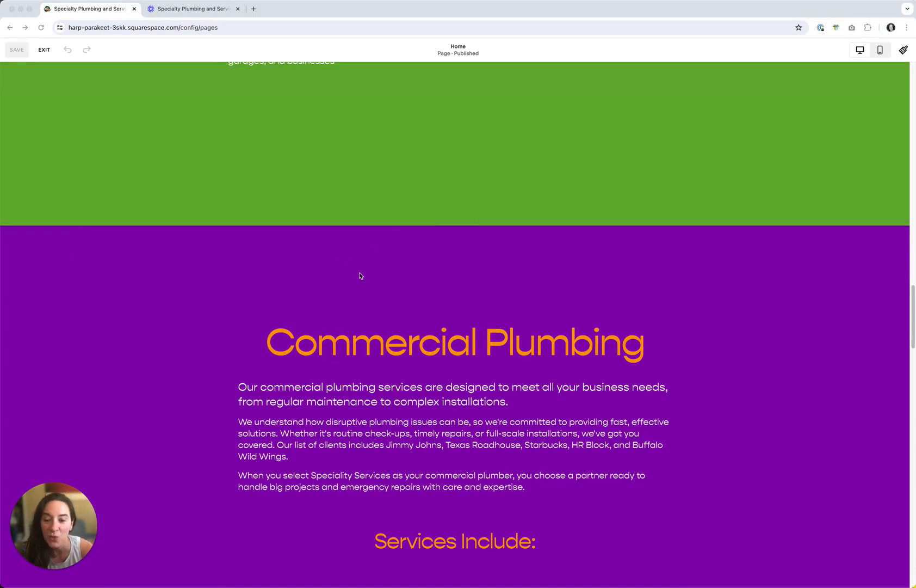
In the mobile layout, move the Commercial anchor code block above the Commercial Plumbing heading
left_click(419, 278)
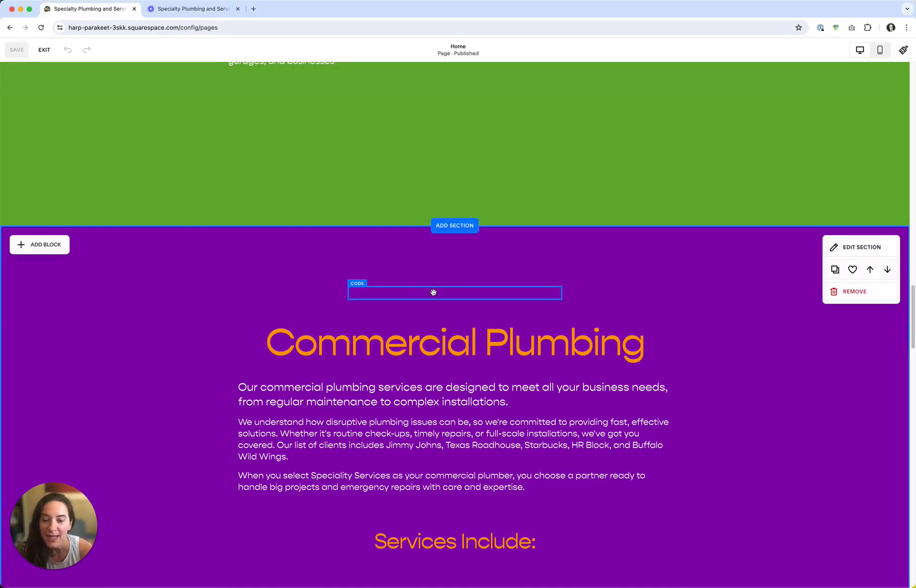
left_click(380, 292)
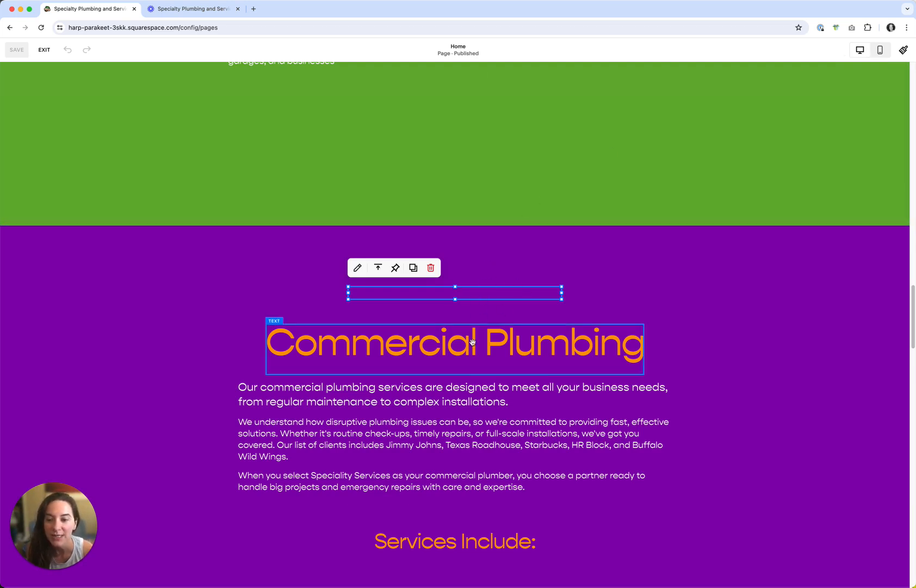
left_click(880, 51)
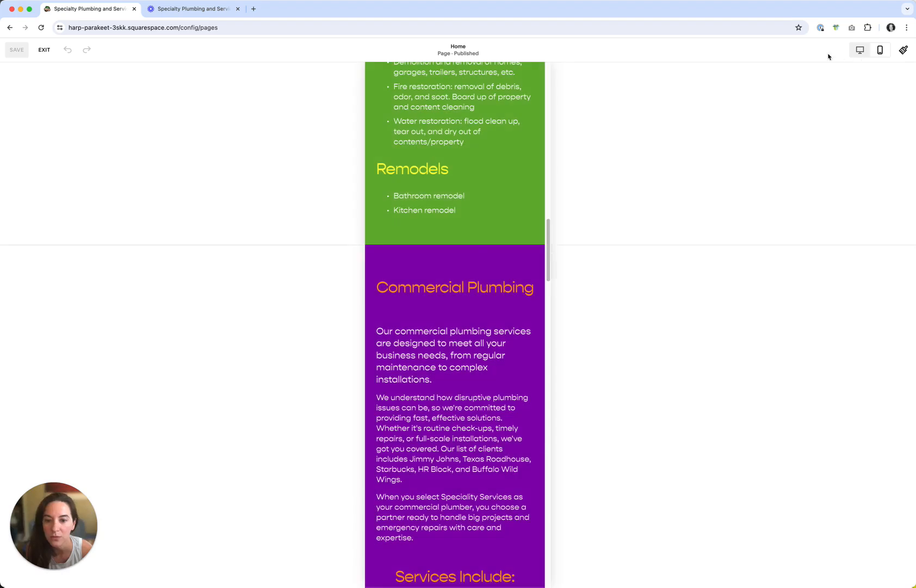
left_click(434, 314)
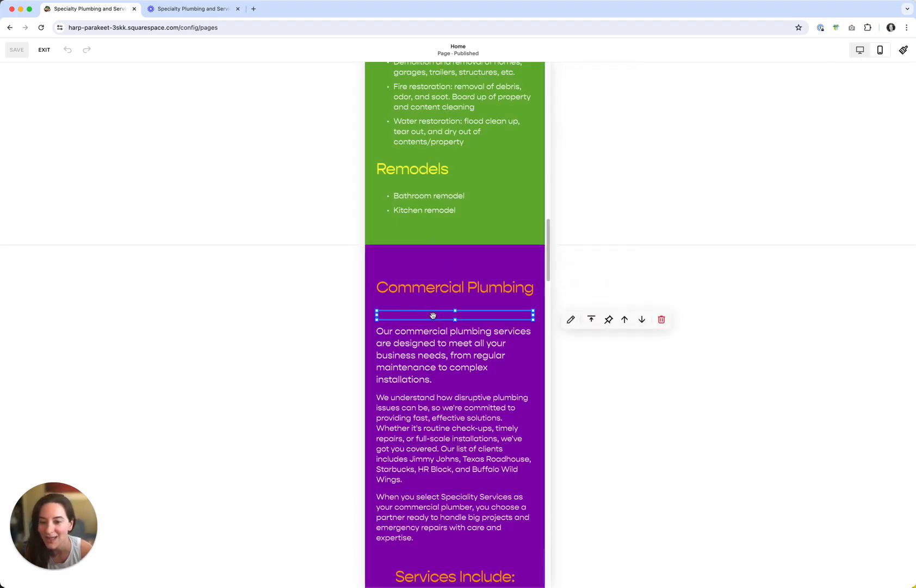
mouse_move(428, 313)
left_mouse_down()
mouse_move(433, 281)
mouse_move(437, 314)
left_mouse_up()
left_click(448, 278)
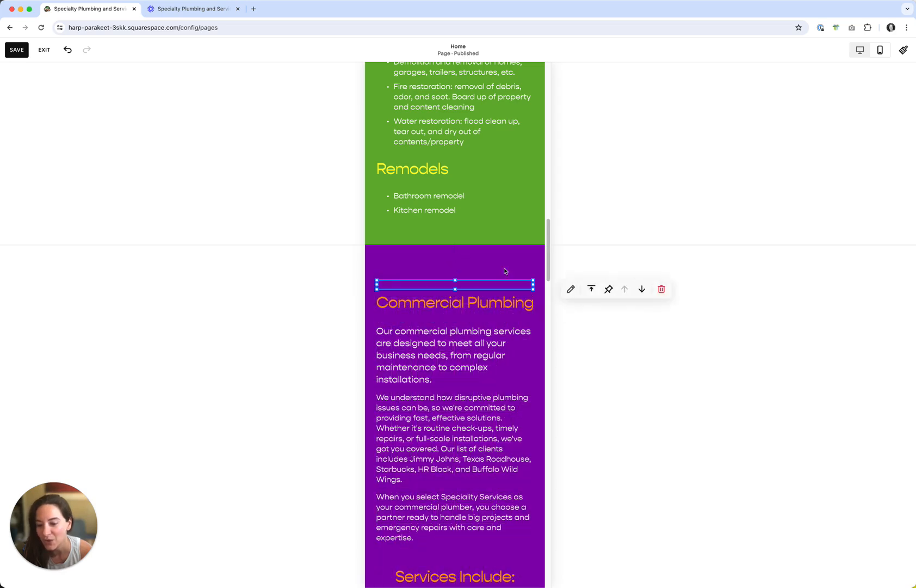
Check the Commercial section's anchor block in mobile and desktop views, then save and exit the editor
scroll(531, 260, "down", 15)
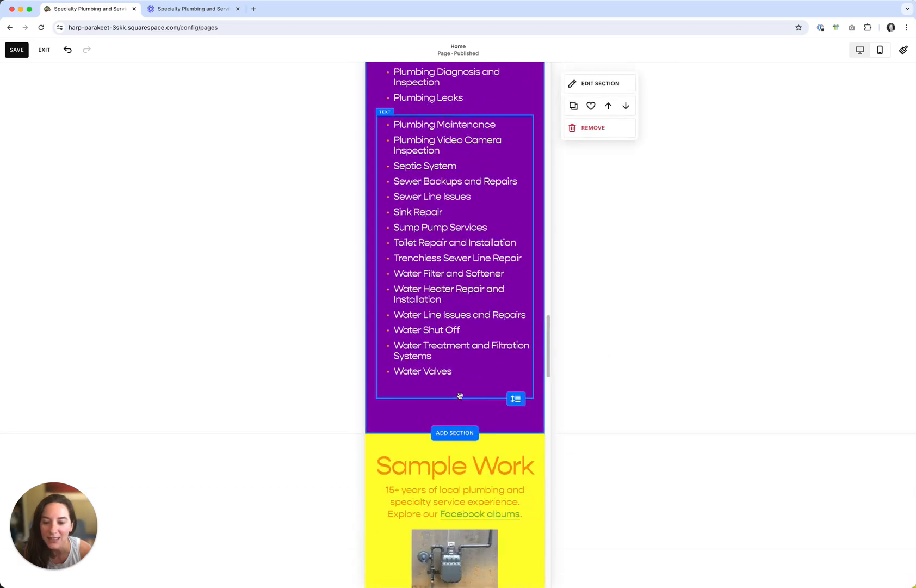
left_click_drag(516, 400, 510, 370)
scroll(548, 330, "up", 12)
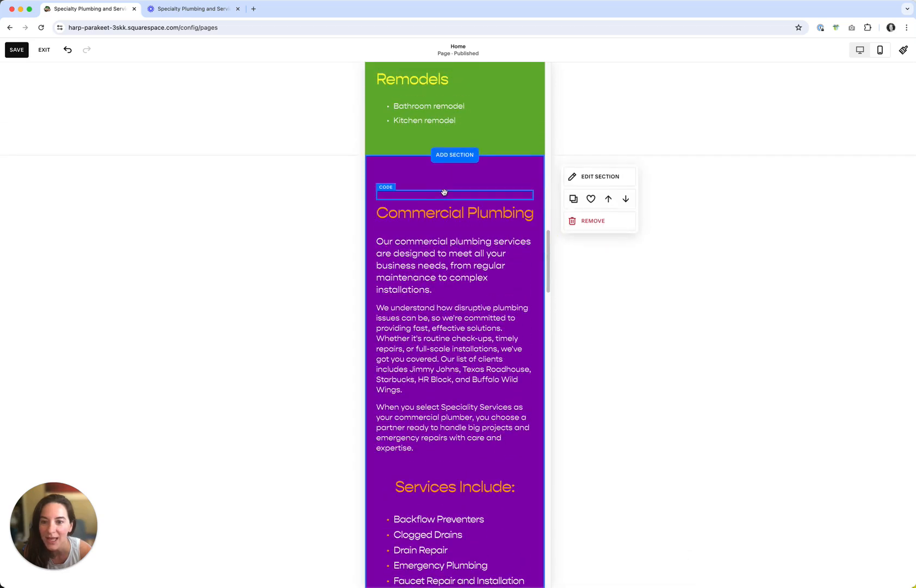
left_click(443, 189)
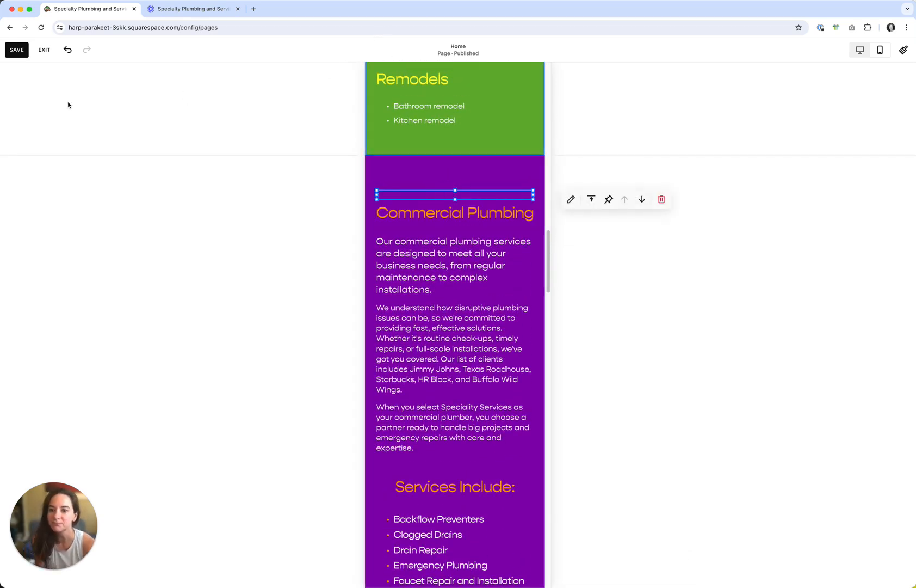
left_click(858, 52)
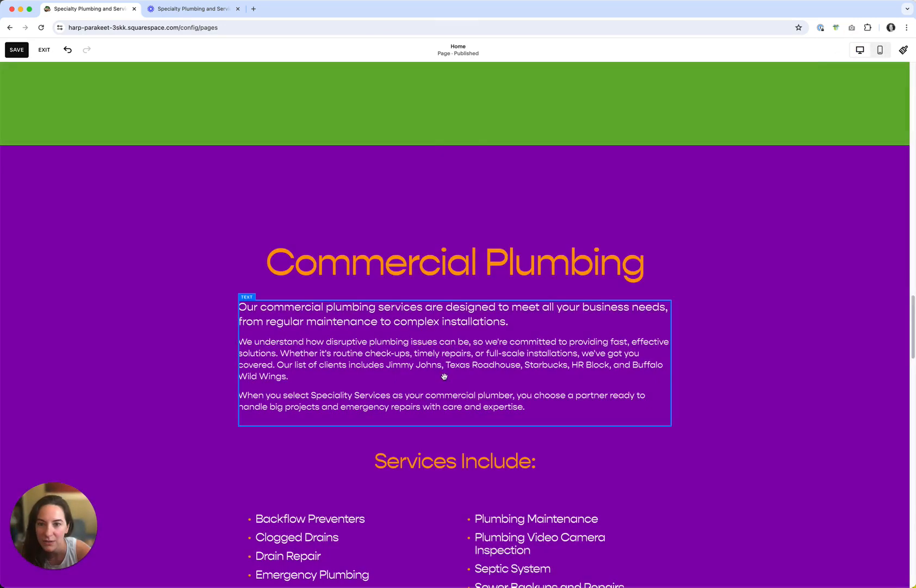
left_click(469, 211)
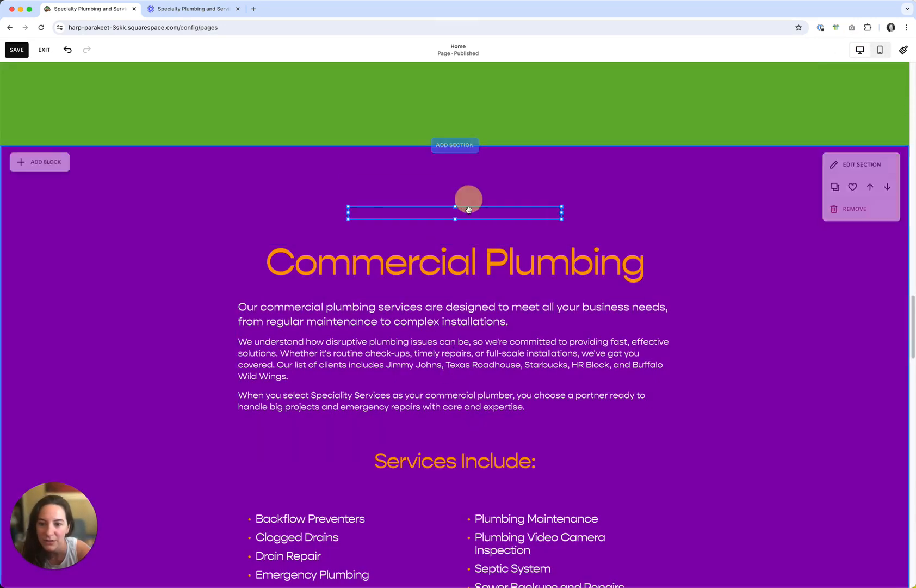
left_click(18, 50)
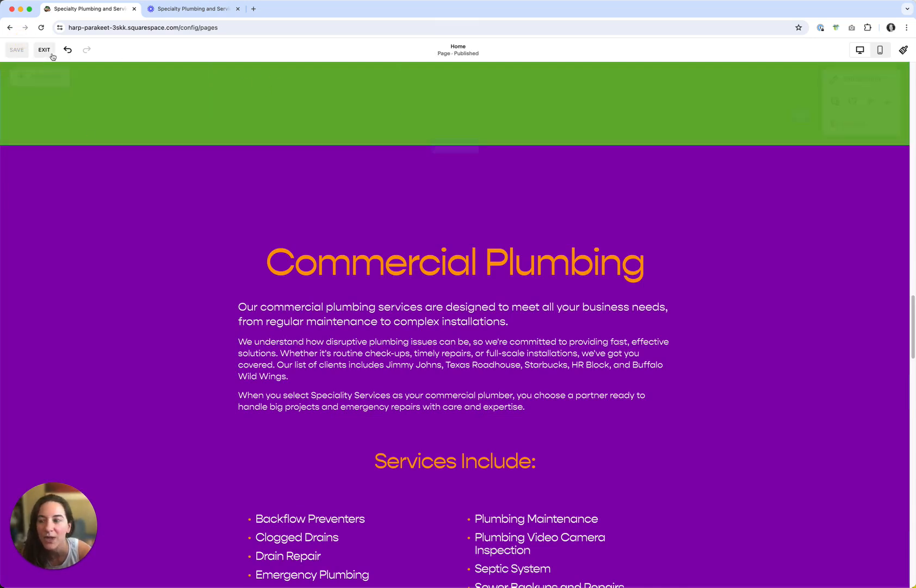
left_click(44, 50)
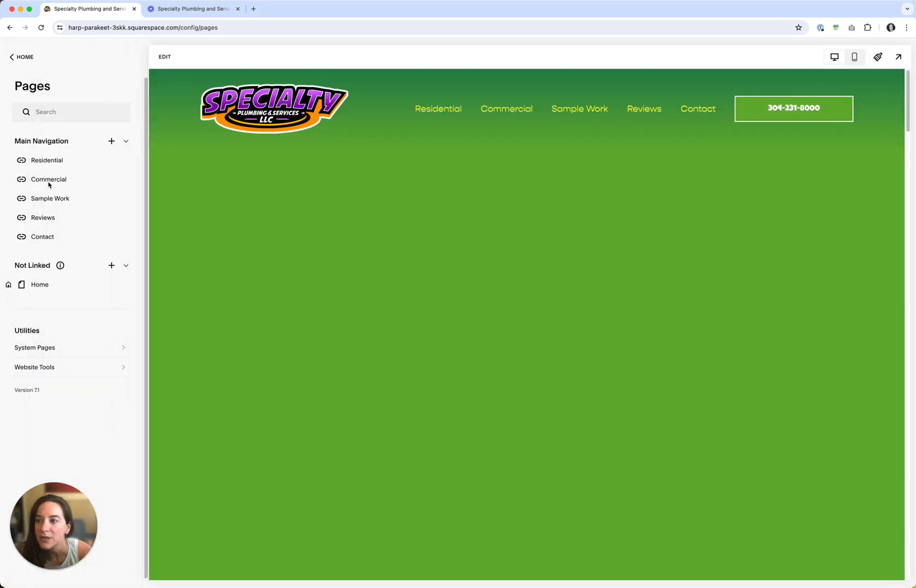
Review the Commercial navigation link's settings and save them
left_click(49, 184)
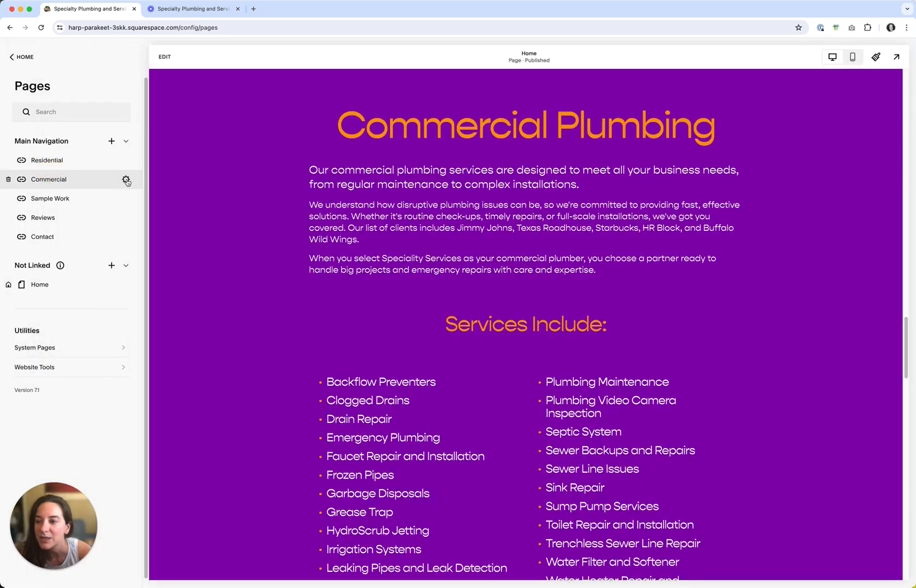
left_click(127, 179)
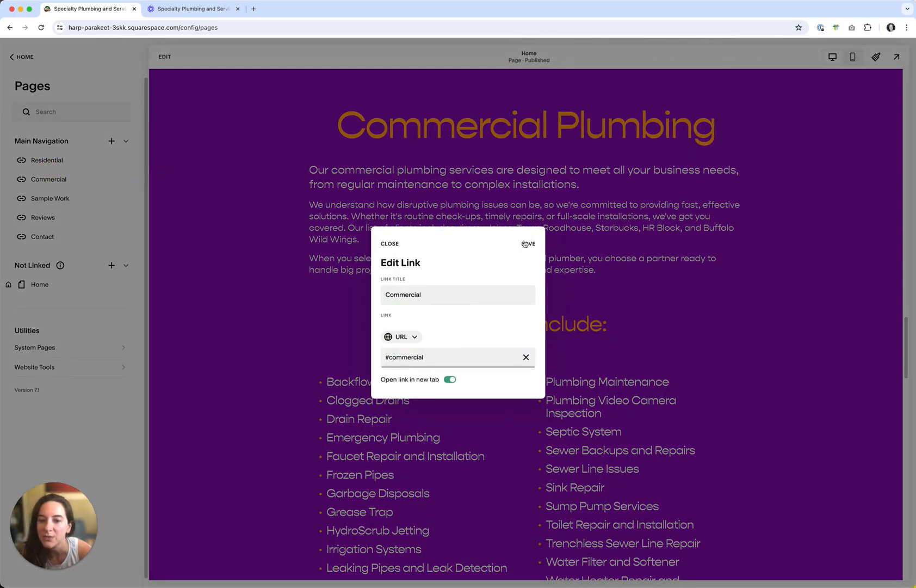
left_click(526, 243)
Test the Commercial and Sample Work navigation links in the preview
left_click_drag(903, 337, 905, 76)
left_click(505, 111)
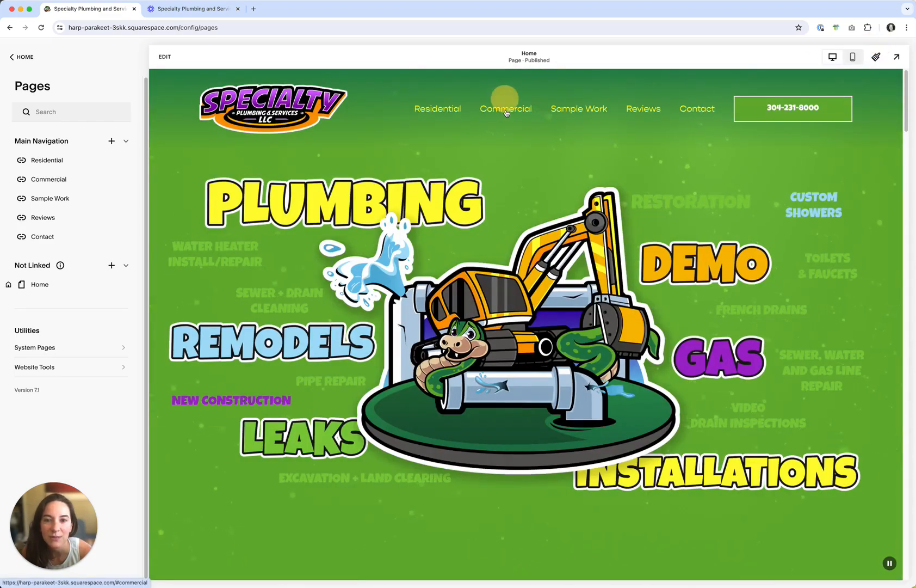
left_click(507, 111)
left_click(580, 111)
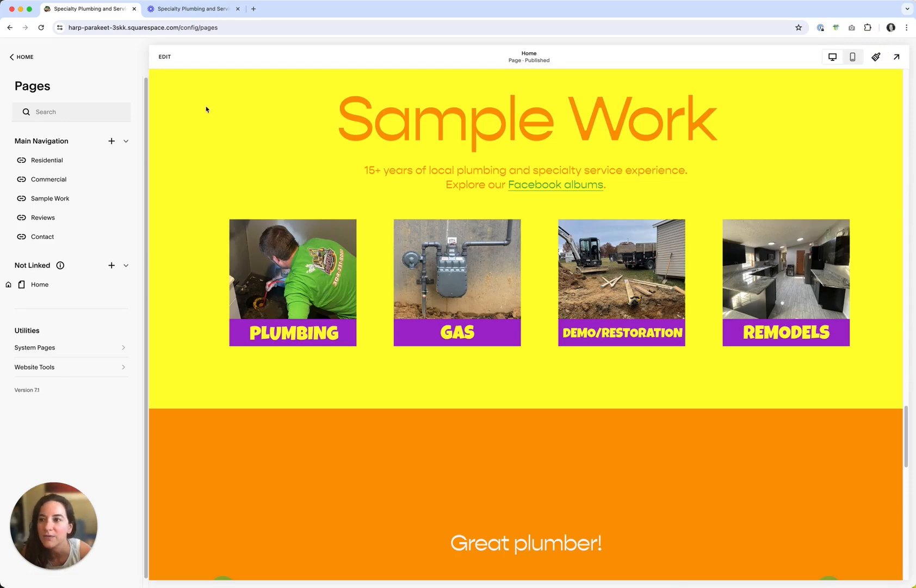
Reopen and save the Commercial navigation link, then test the Residential link in the preview
left_click(126, 180)
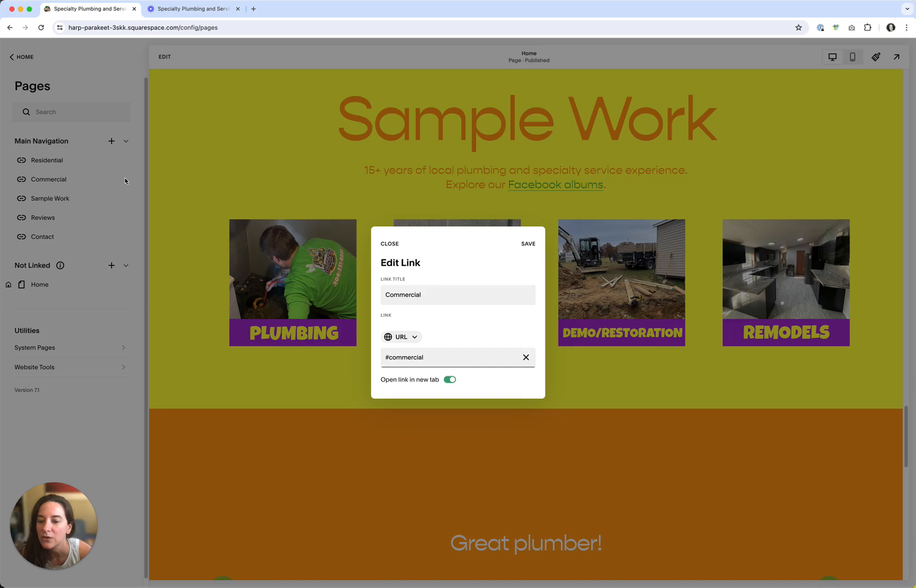
left_click(528, 244)
left_click_drag(907, 441, 839, 37)
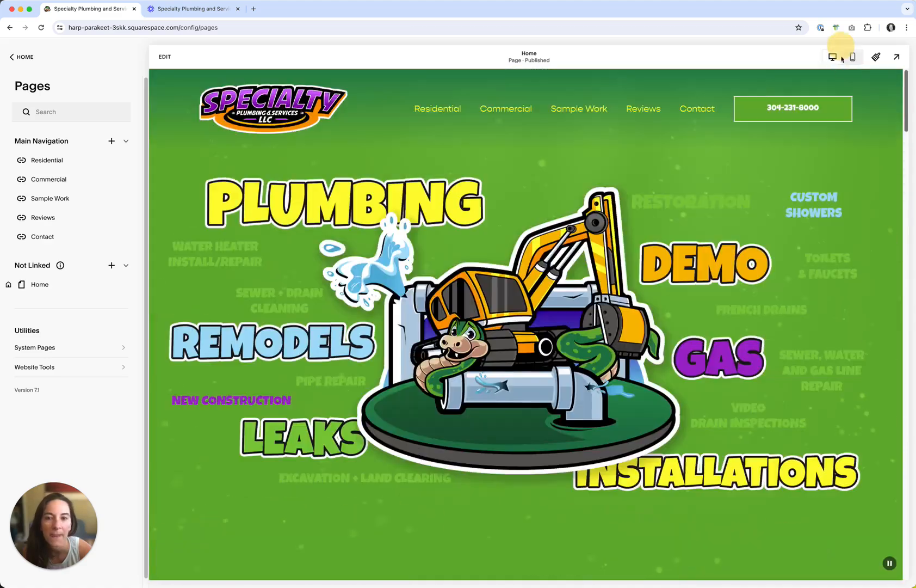
left_click(444, 111)
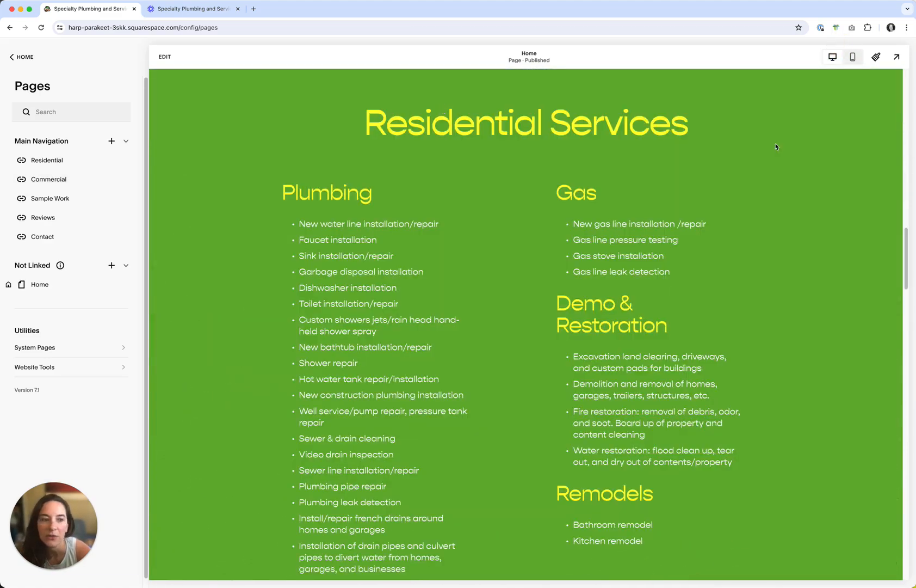
left_click_drag(907, 245, 889, 294)
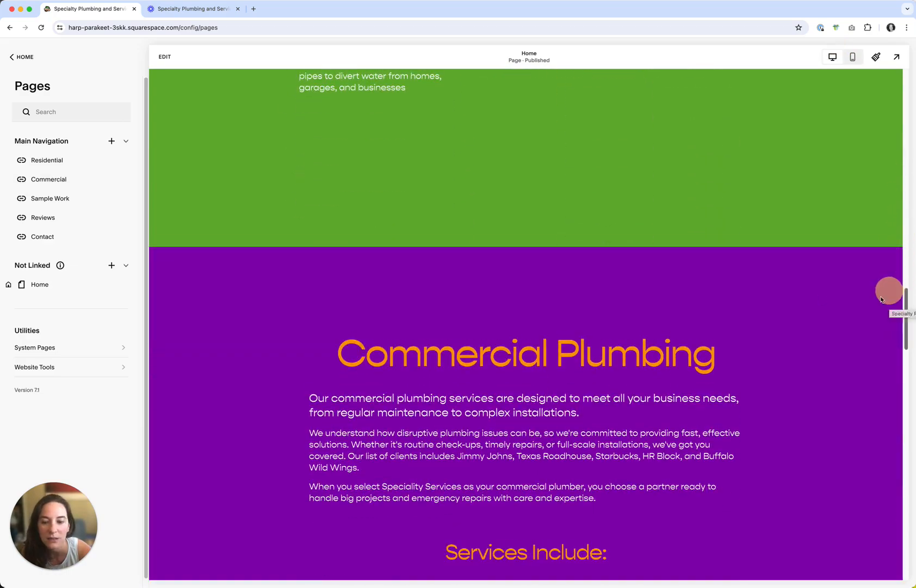
Enter the editor and inspect the HTML of the anchor code block above the Commercial Plumbing heading
left_click(163, 57)
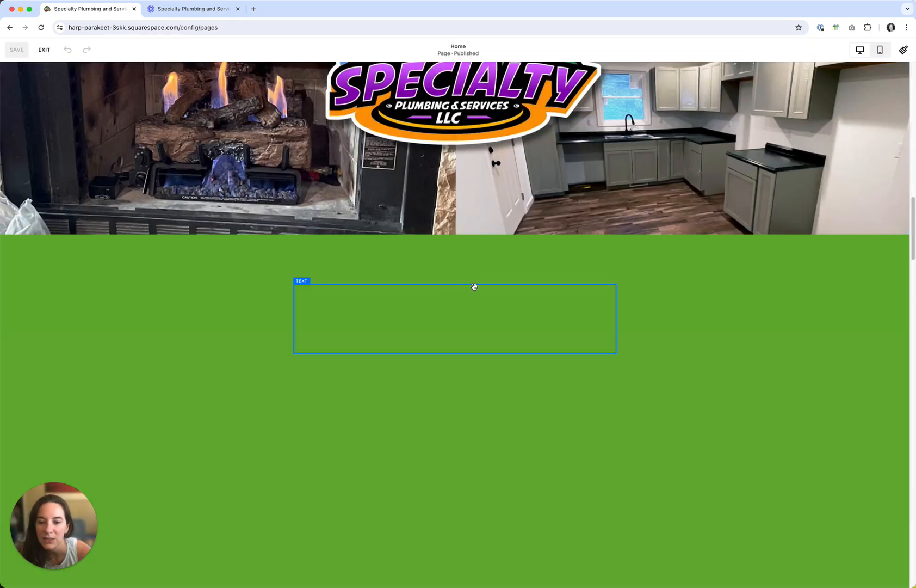
left_click_drag(913, 219, 896, 305)
left_click(396, 264)
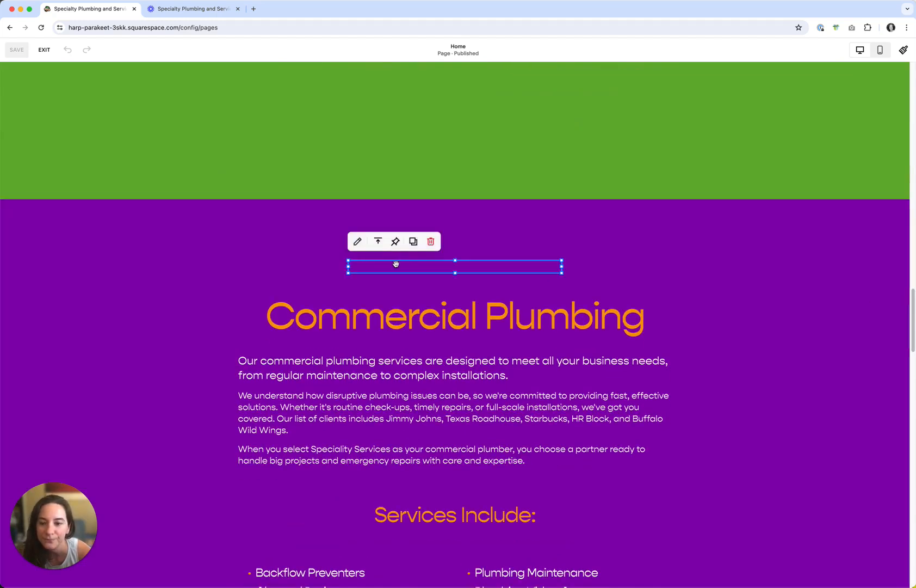
left_click(357, 242)
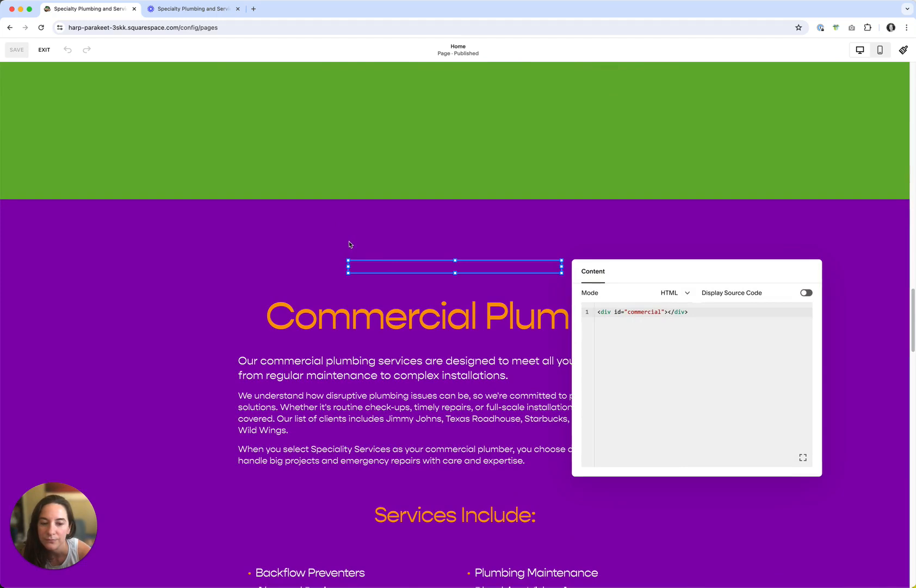
left_click(773, 227)
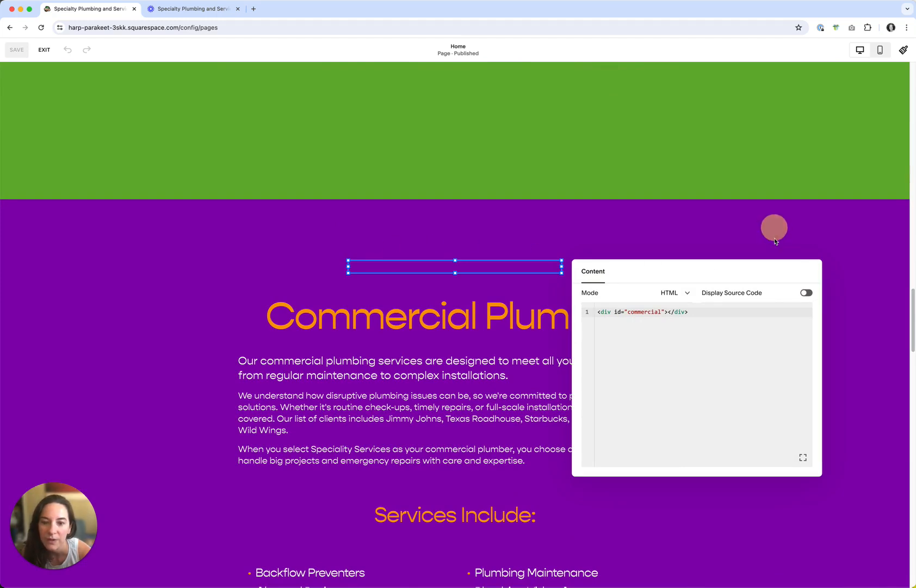
Check the page's header in mobile view and exit the editor
left_click(879, 50)
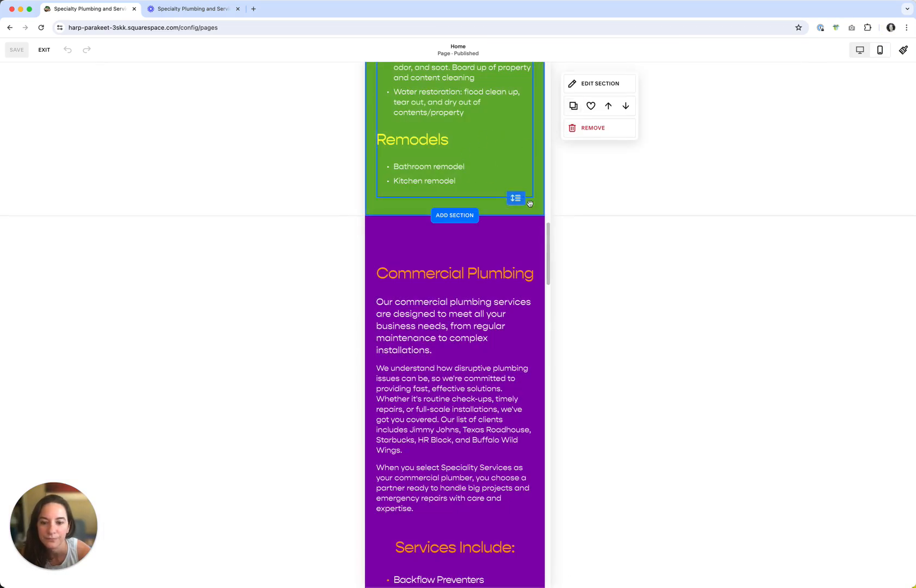
scroll(526, 95, "up", 15)
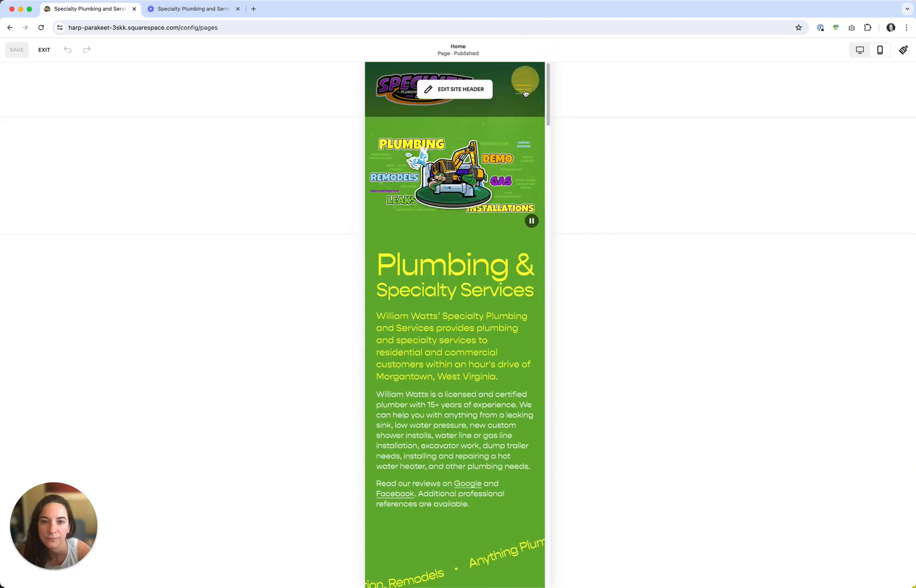
left_click(524, 94)
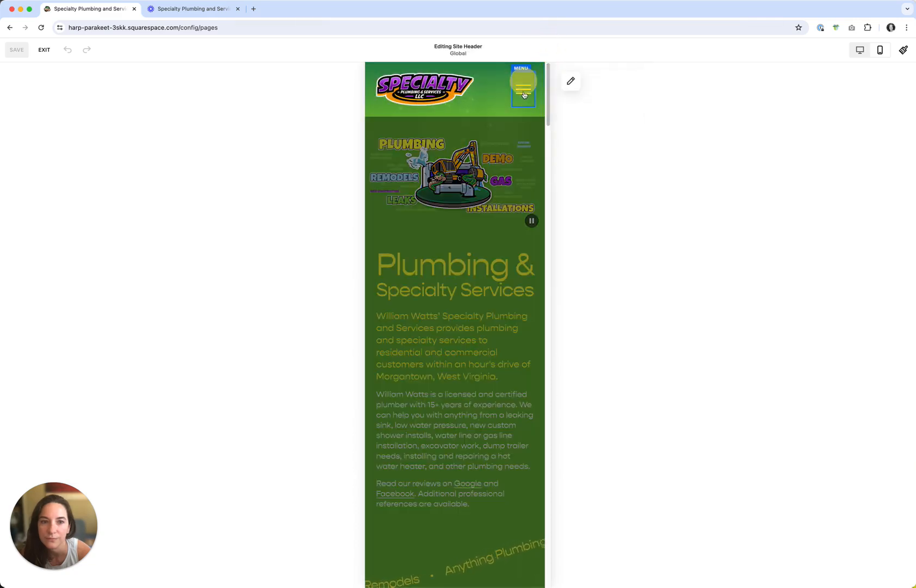
left_click(47, 51)
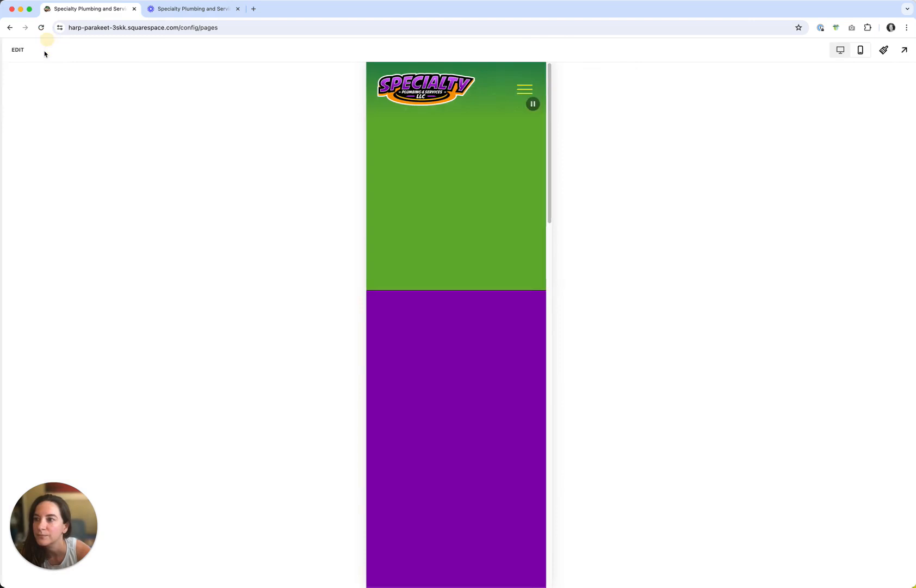
In the mobile preview, open the navigation menu and test the Commercial link
scroll(594, 99, "down", 10)
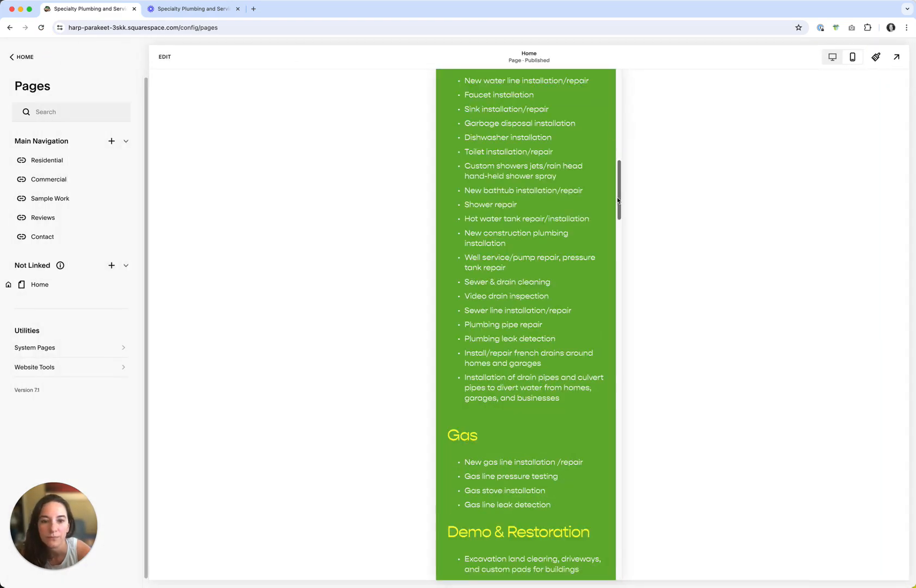
left_click(594, 96)
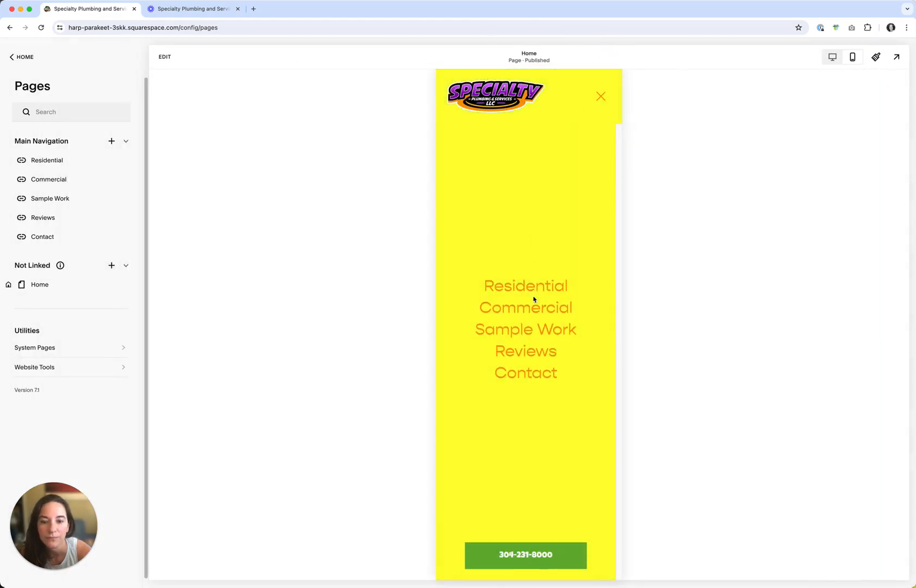
left_click(522, 309)
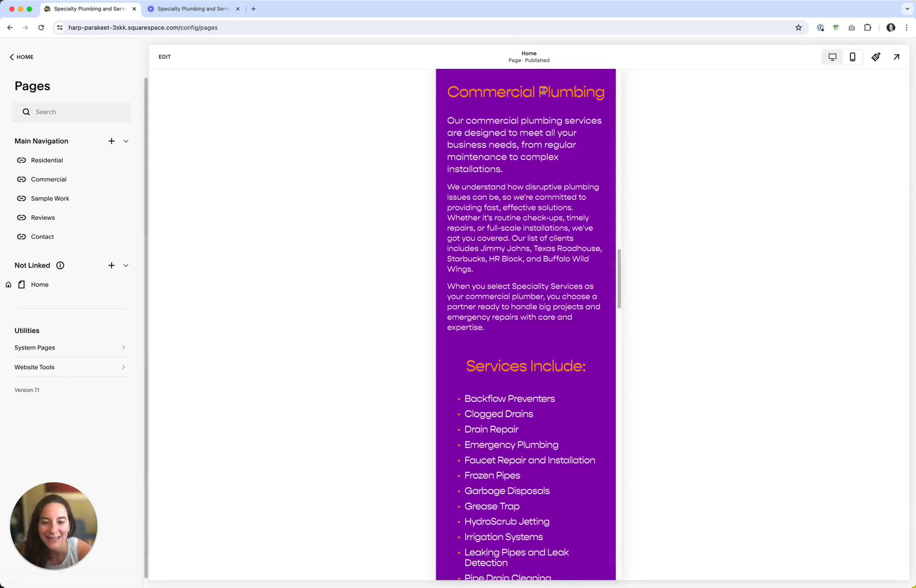
Switch to desktop view and test the Sample Work navigation link
left_click(833, 57)
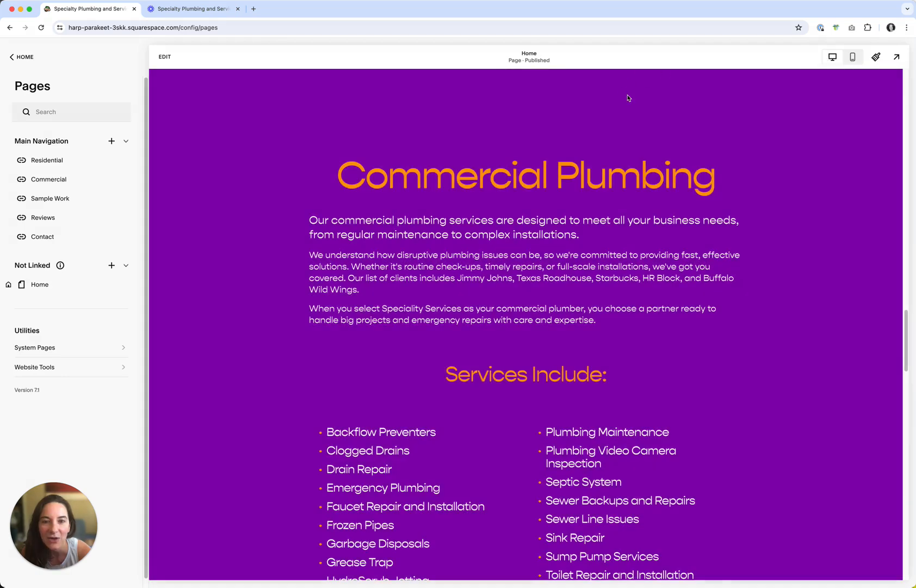
left_click_drag(909, 339, 906, 81)
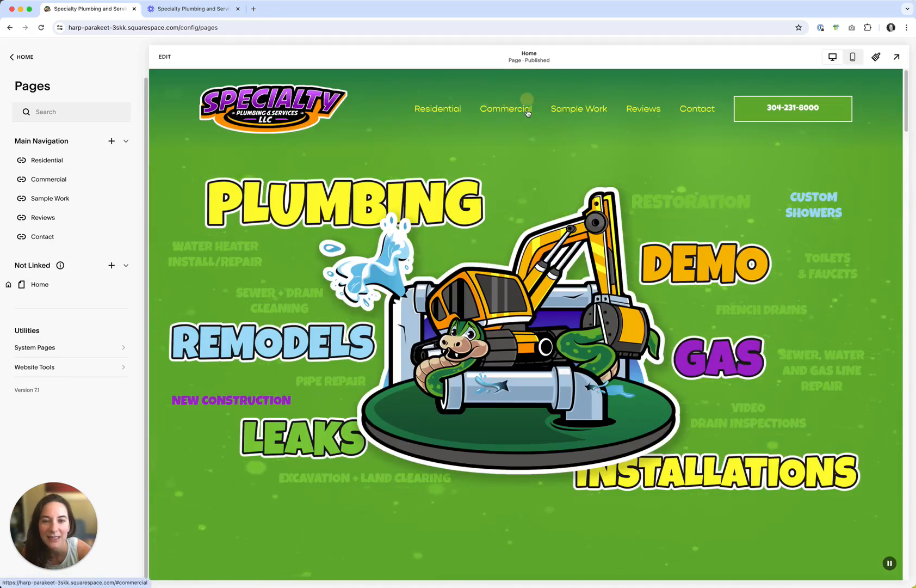
left_click(578, 109)
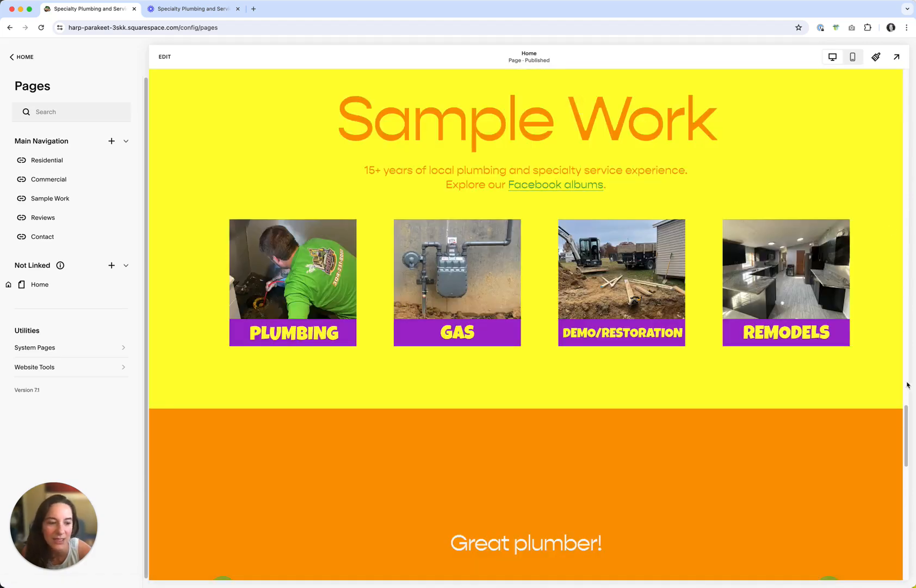
left_click_drag(908, 429, 851, 35)
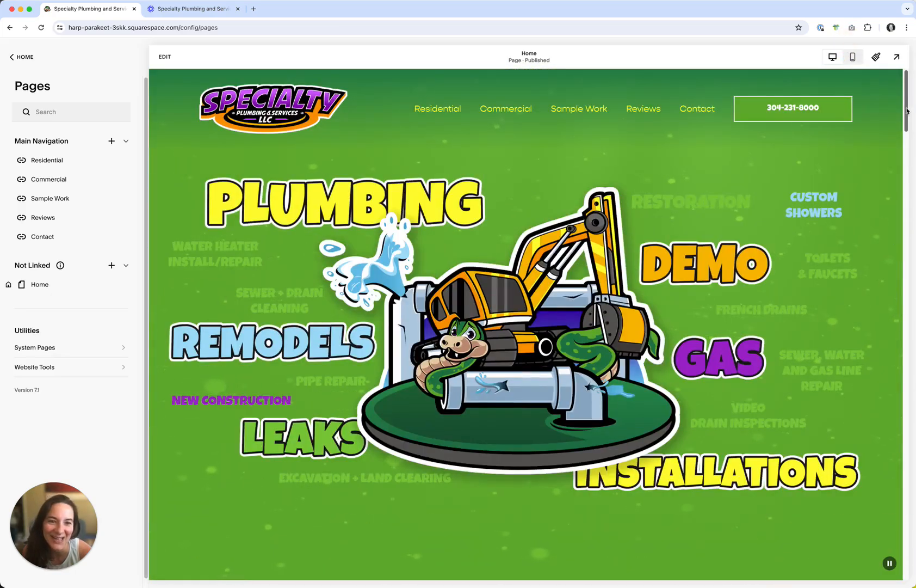
Toggle between mobile and desktop previews and return to the top of the page
left_click(853, 57)
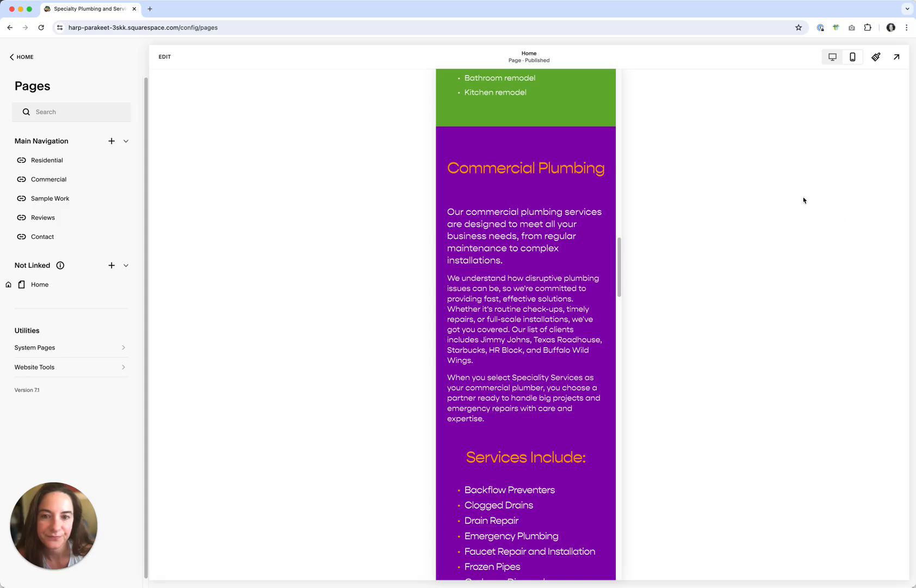
left_click(854, 60)
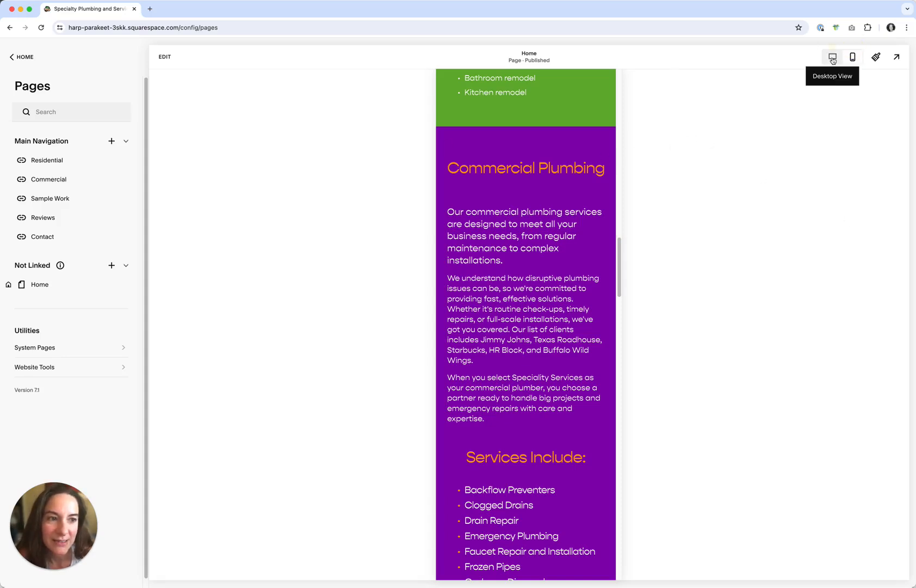
left_click(831, 59)
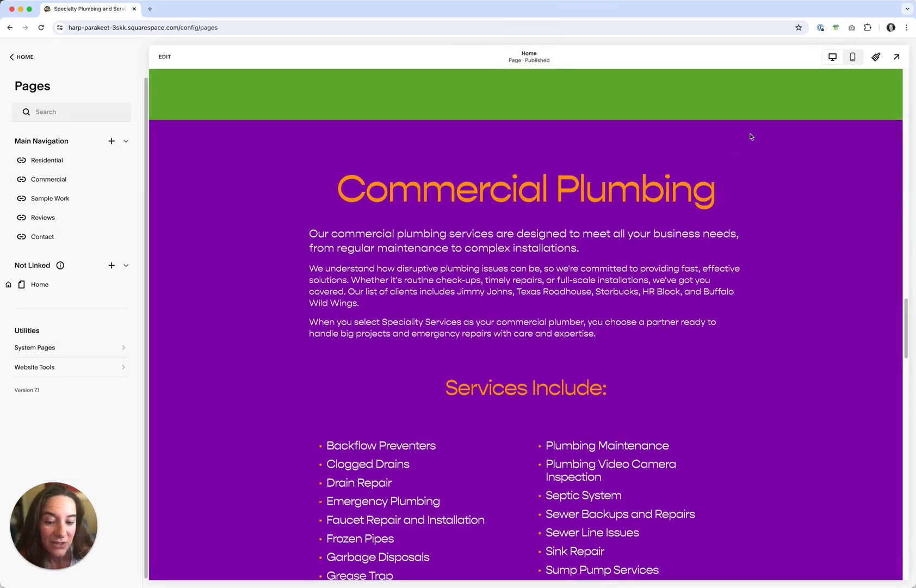
left_click_drag(907, 311, 862, 52)
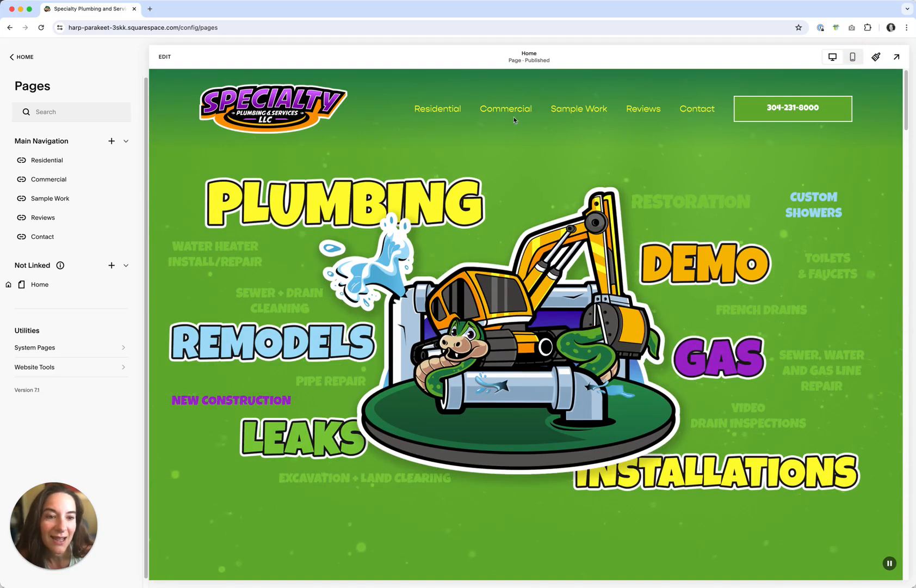